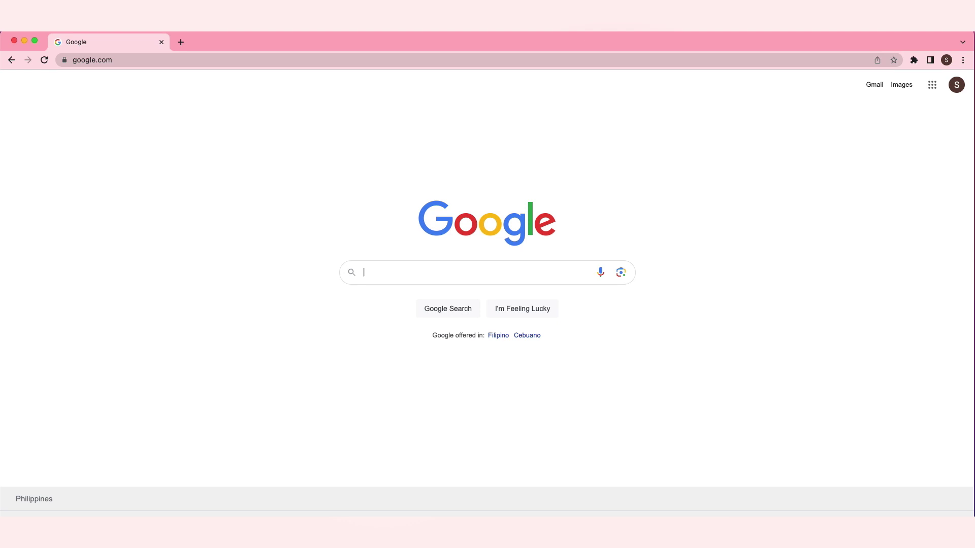
Search Google for "sheetgpt google marketplace" and open the SheetGPT listing on Google Workspace Marketplace.
type("sheetgpt")
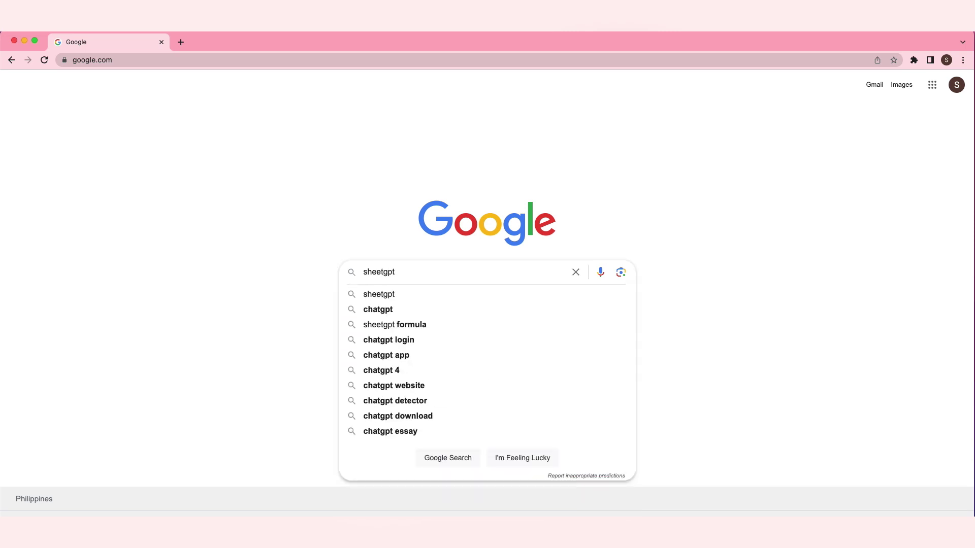
type(" google market")
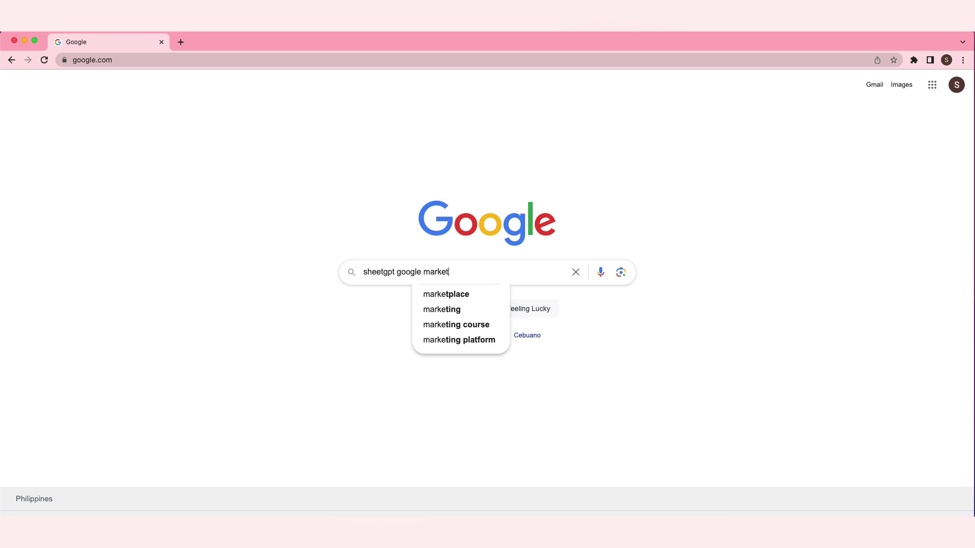
type("place")
key("Return")
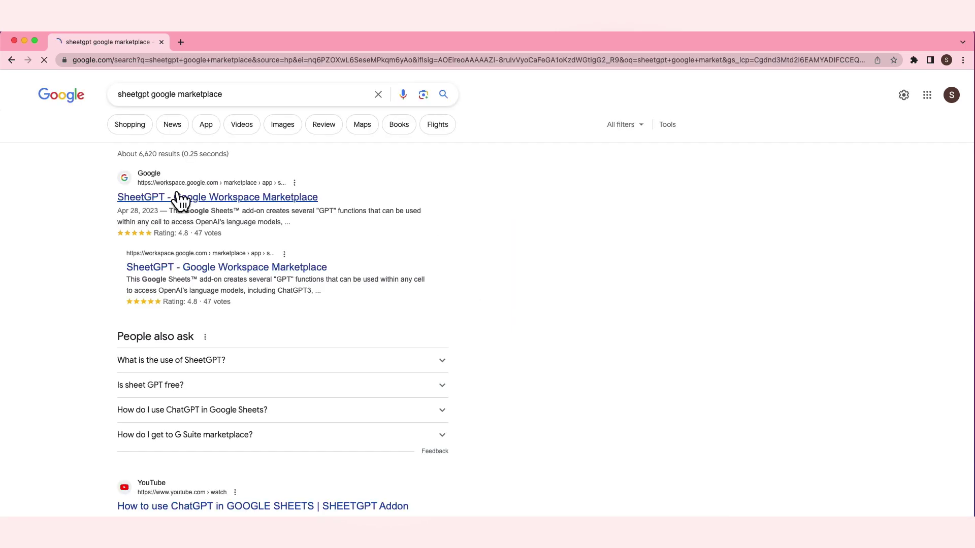
left_click(178, 196)
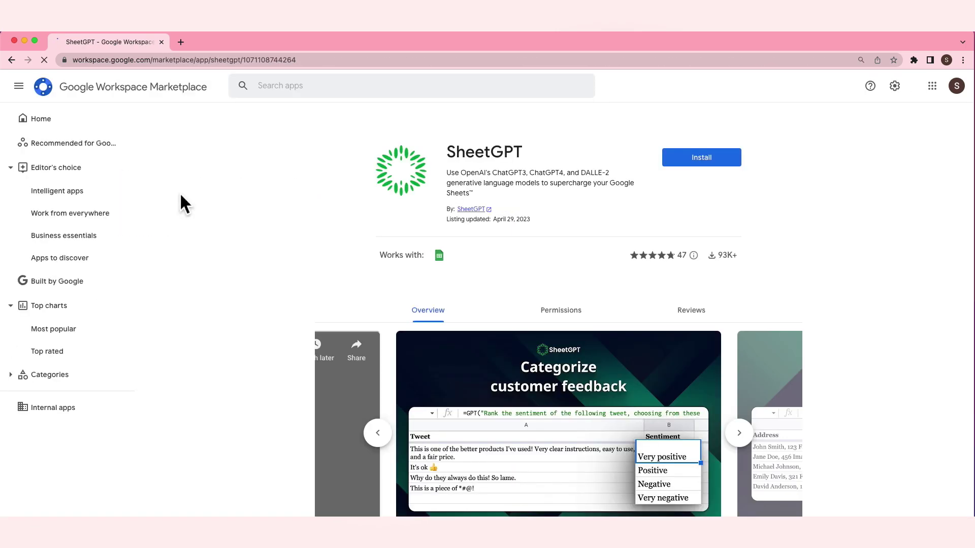
Install the SheetGPT add-on with the Google account, granting the permissions it requests.
left_click(694, 169)
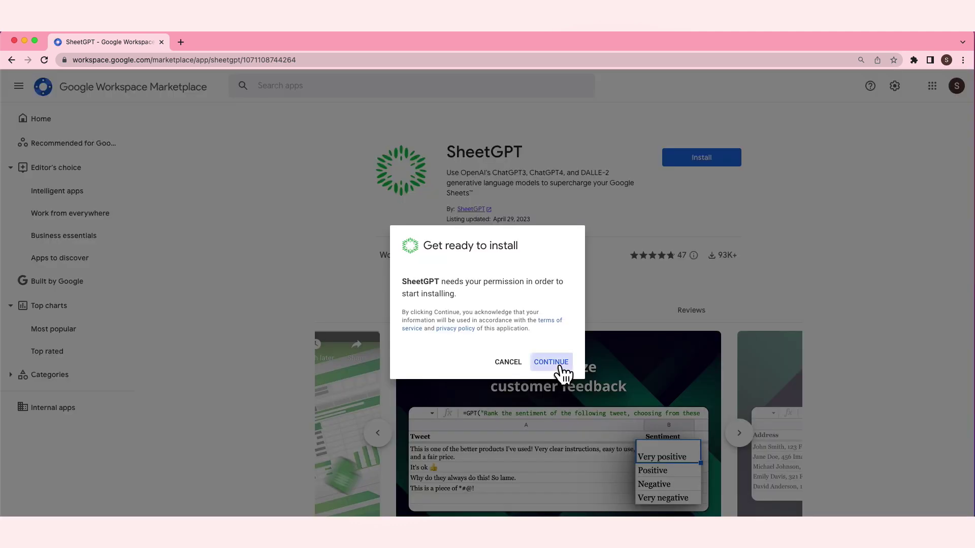
left_click(551, 362)
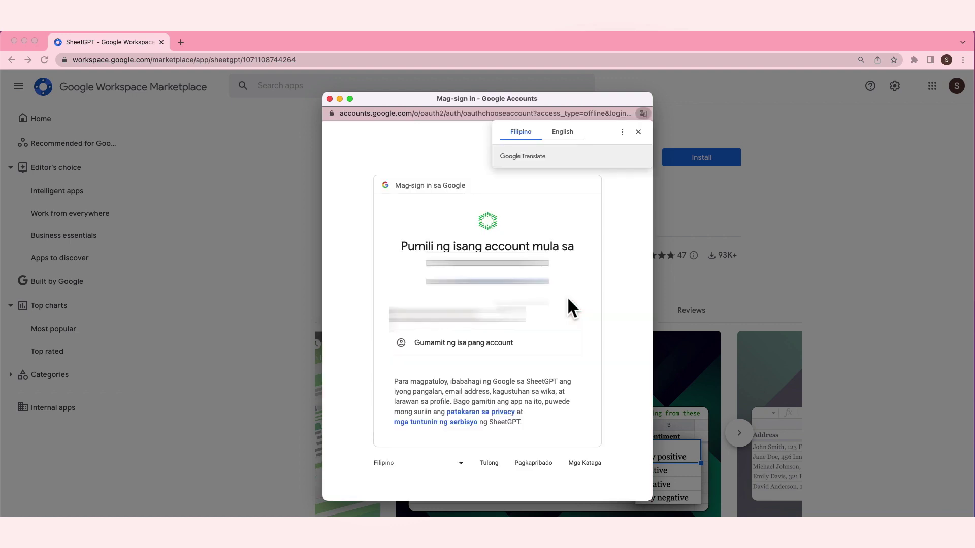
left_click(638, 132)
left_click(514, 330)
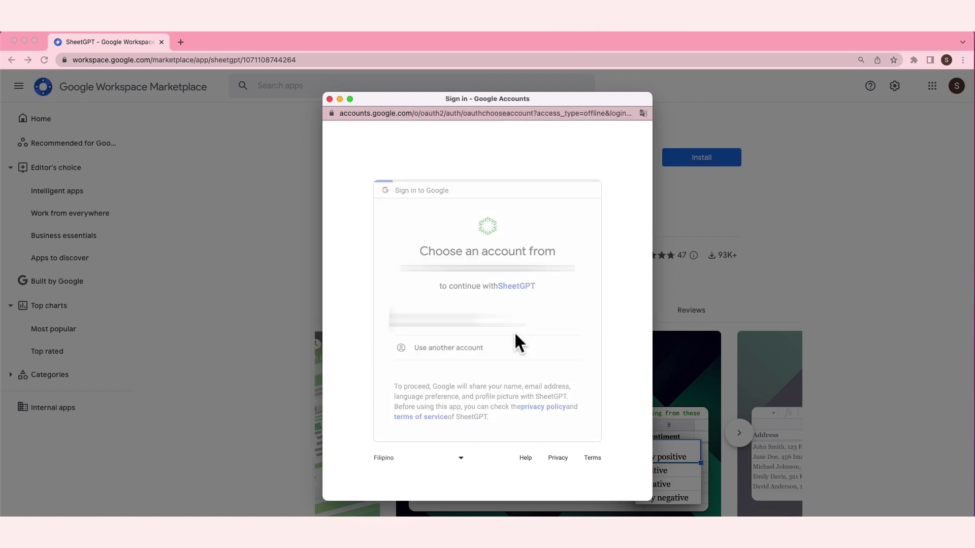
left_click(566, 433)
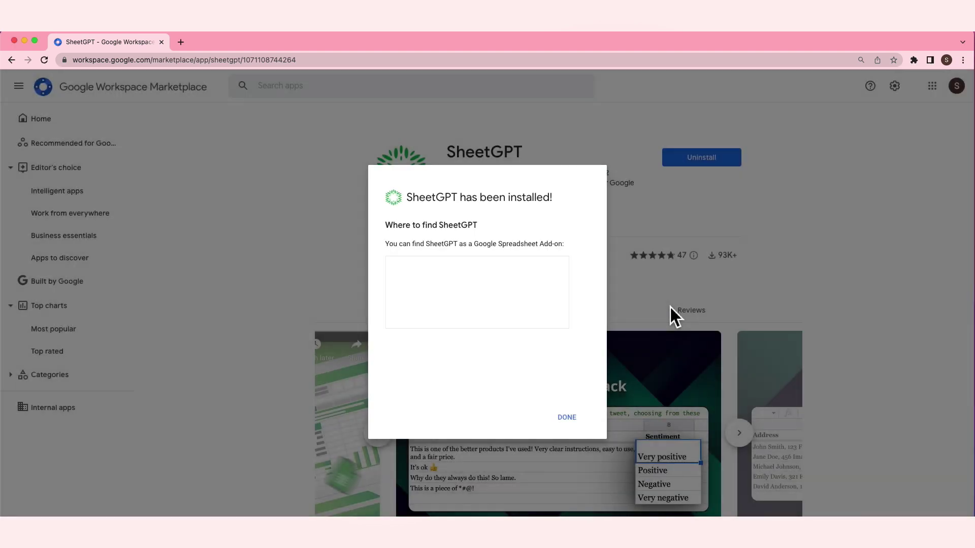
left_click(567, 418)
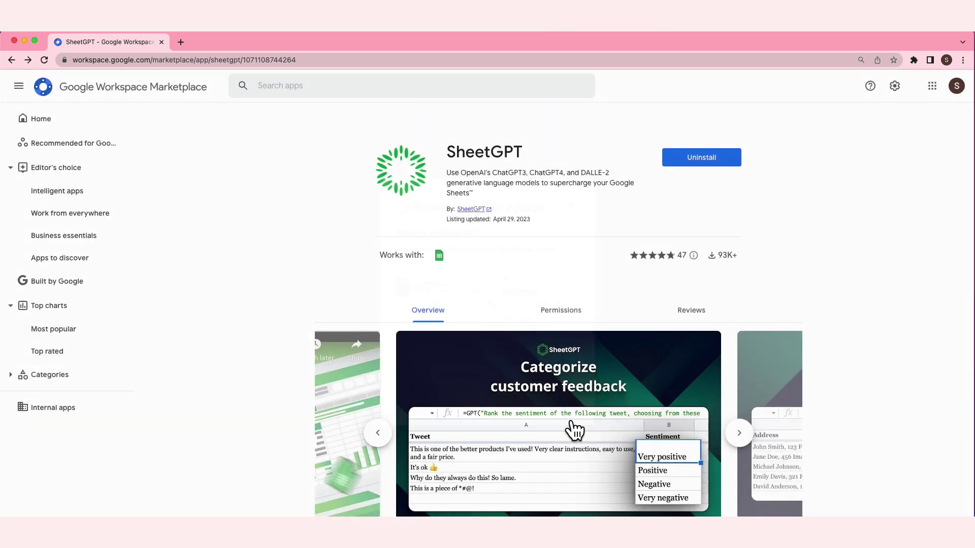
Switch to Google Drive and create a new Google Sheets spreadsheet.
left_click(933, 86)
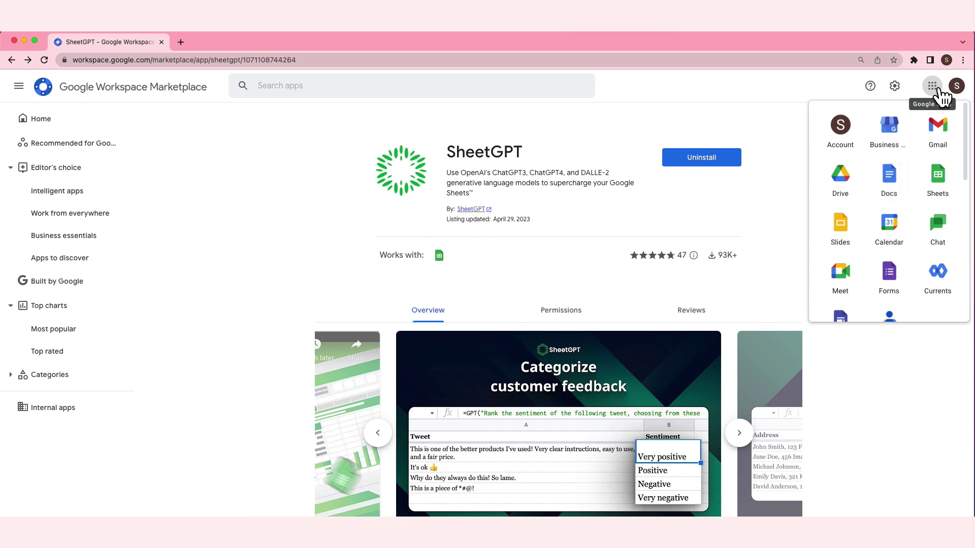
left_click(844, 177)
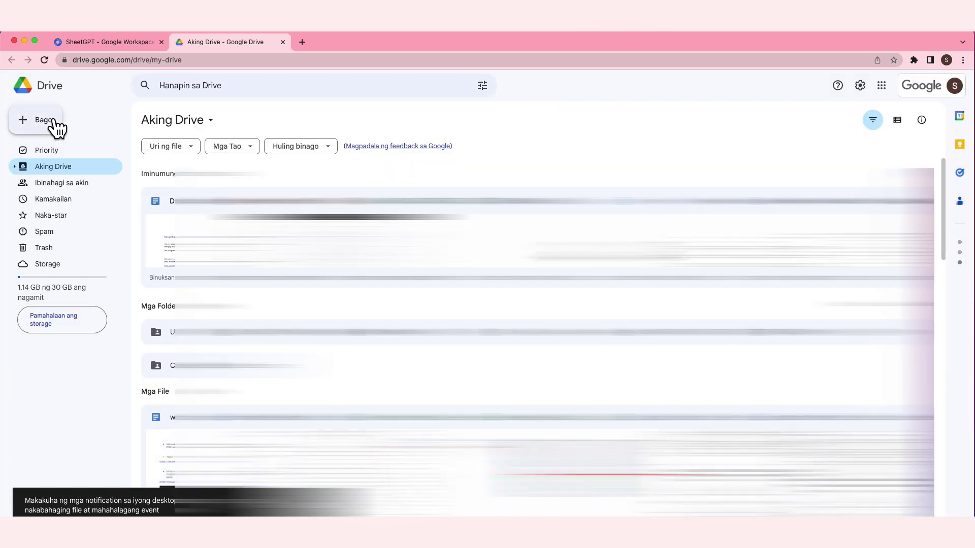
left_click(55, 125)
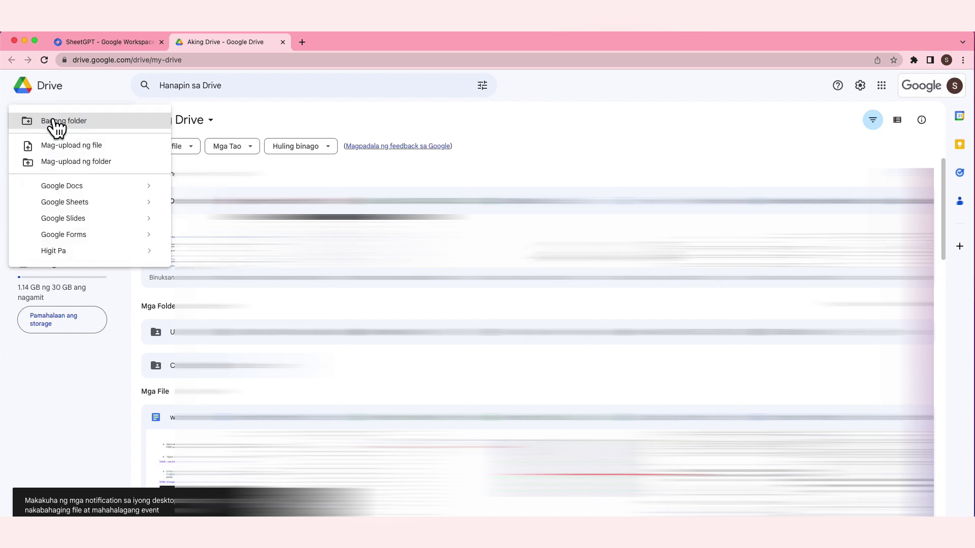
left_click(49, 126)
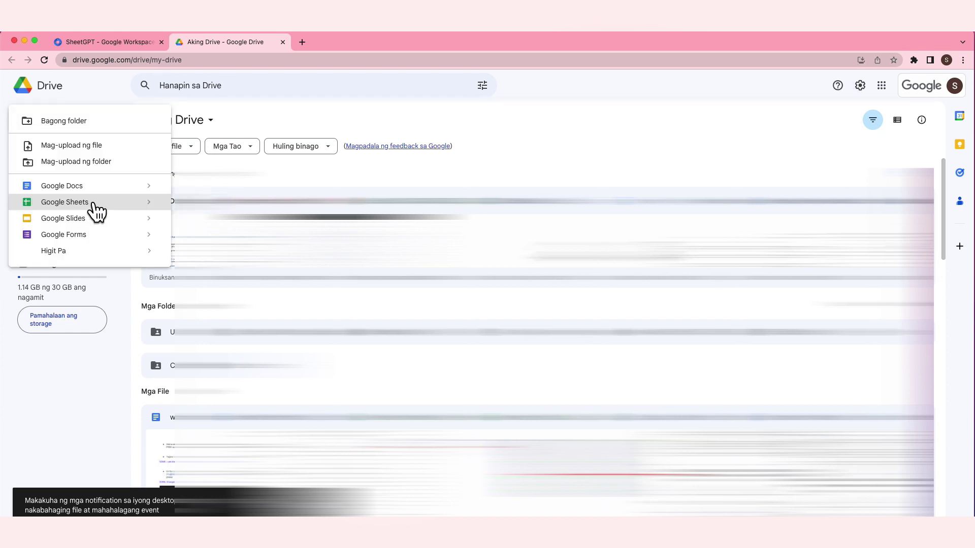
left_click(96, 209)
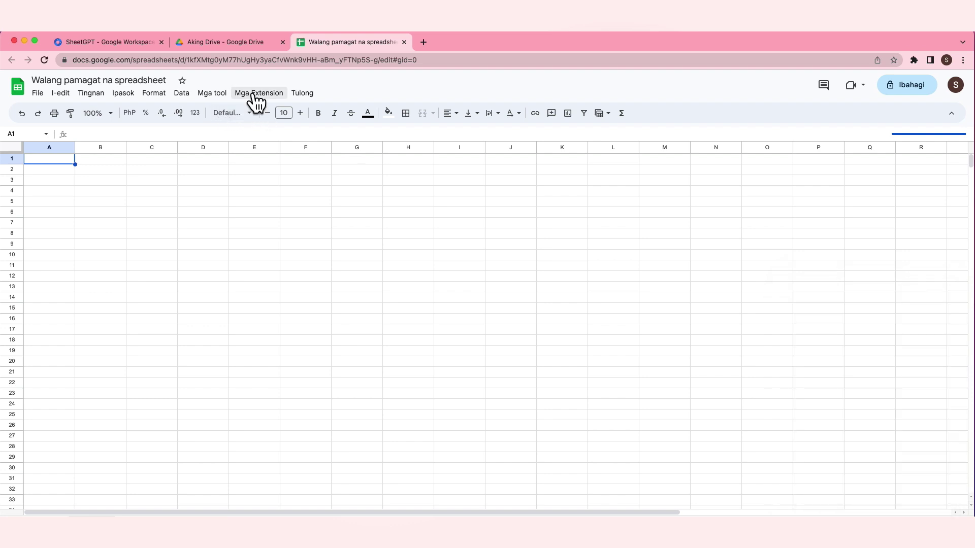
Enable the SheetGPT extension for the new blank spreadsheet.
left_click(253, 95)
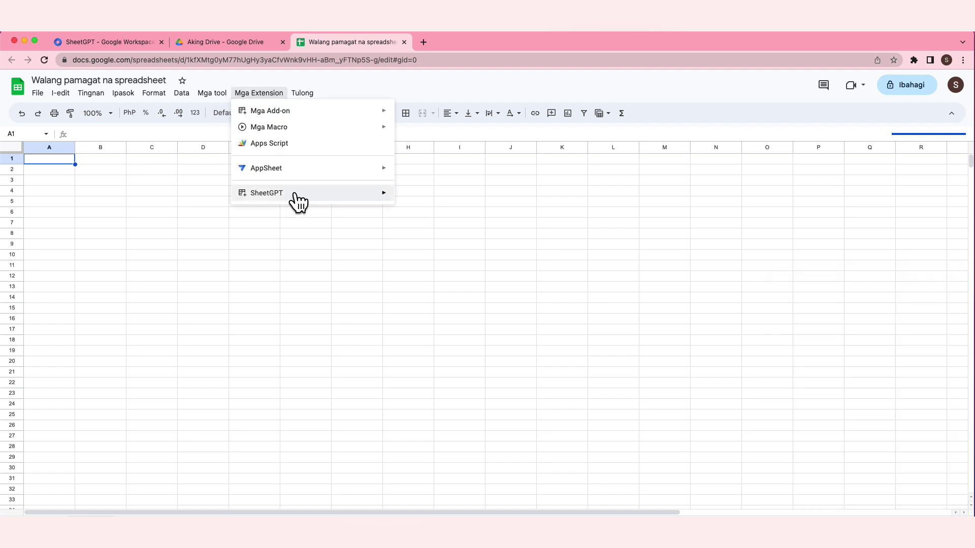
mouse_move(298, 202)
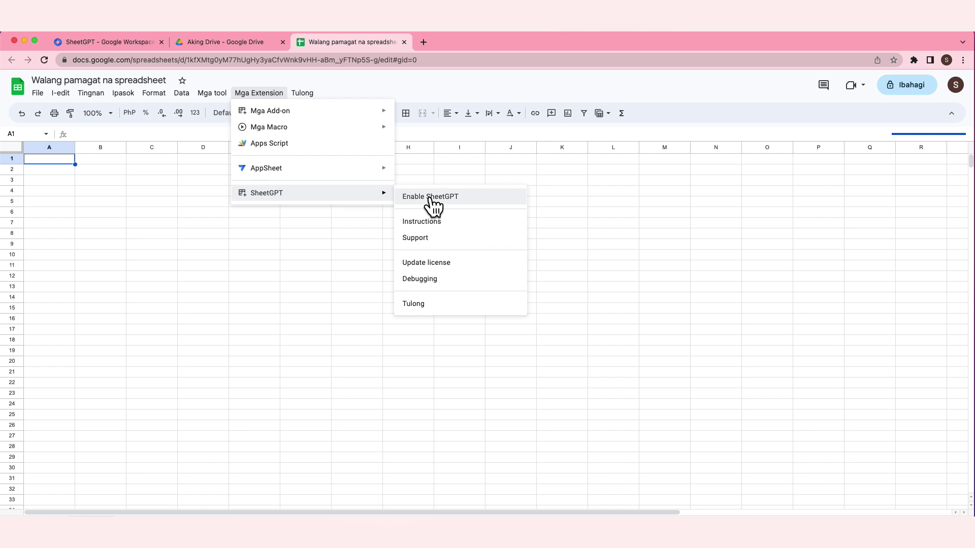
left_click(431, 197)
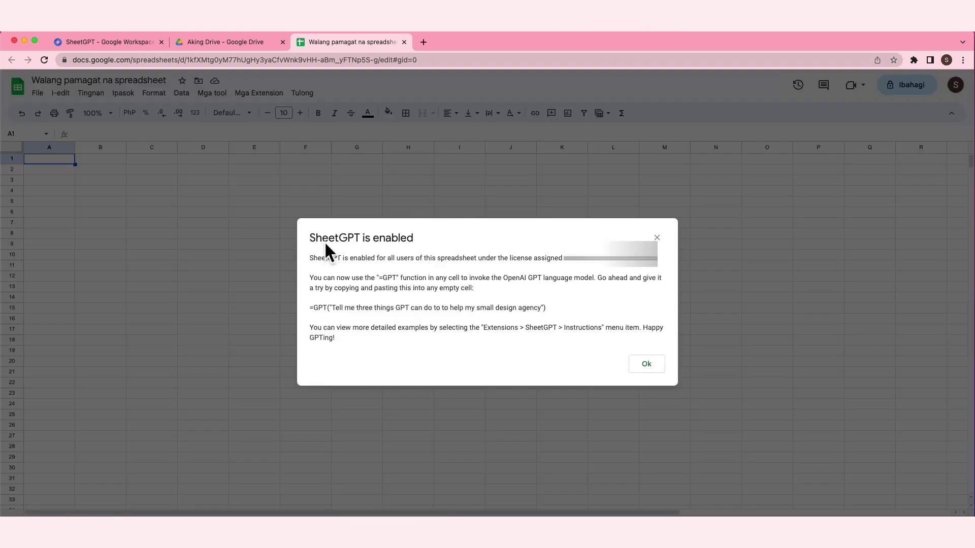
left_click(647, 365)
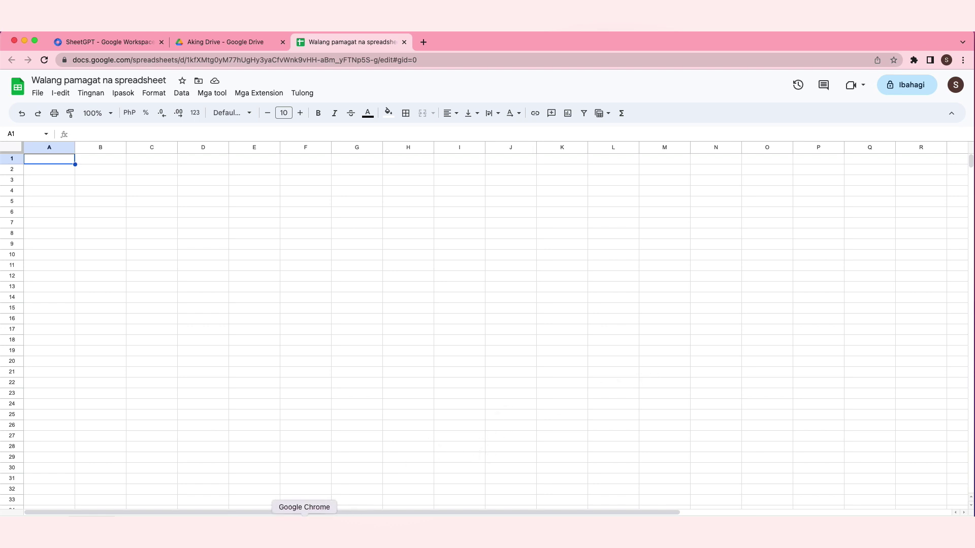
Switch to the other browser window and show the ChatGPT Social Media Content Generator spreadsheet.
right_click(306, 531)
left_click(454, 265)
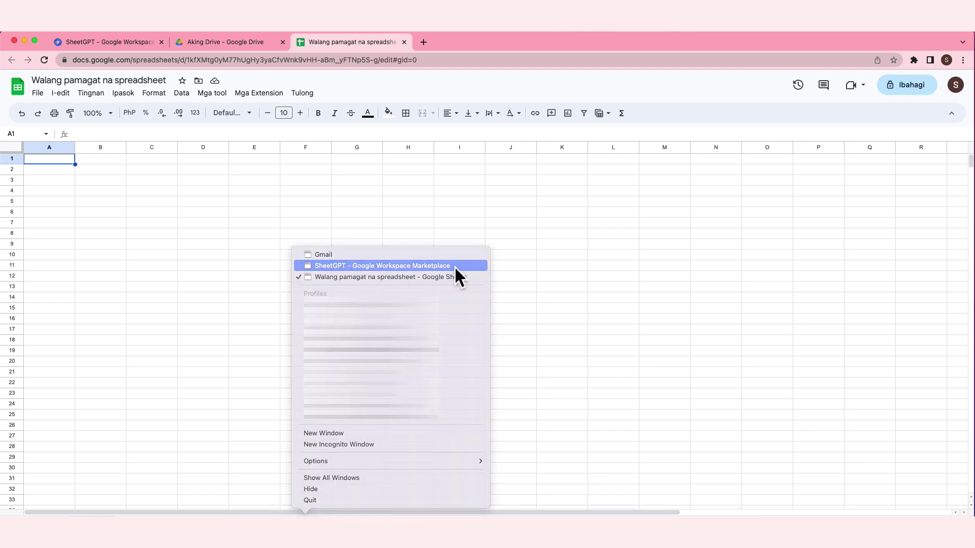
left_click(339, 42)
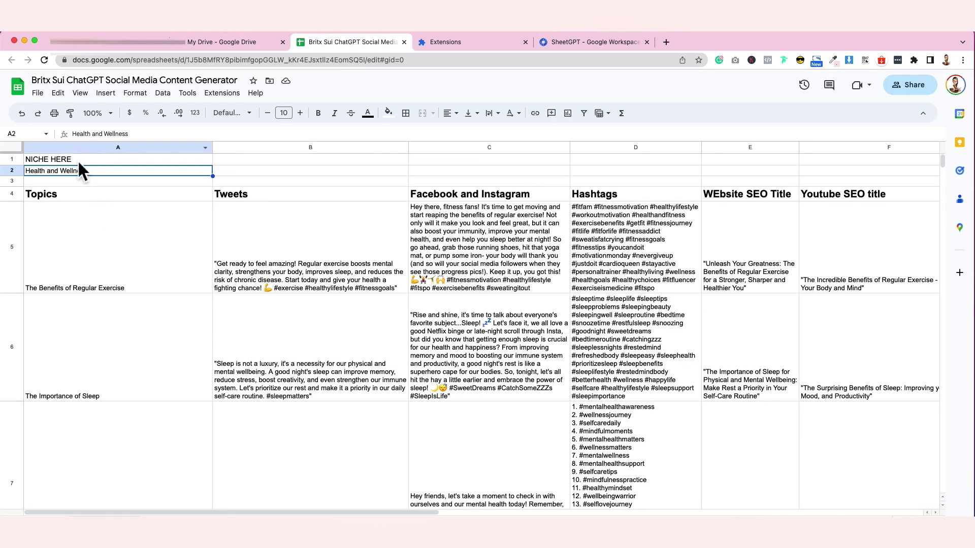
Set the sheet zoom to 50% and look through all generated content rows for the Health and Wellness niche.
left_click(96, 114)
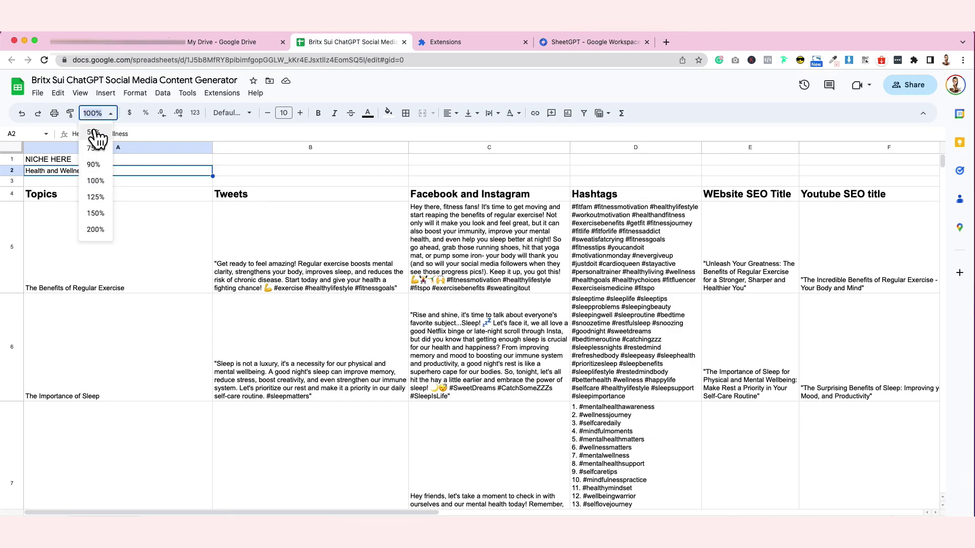
left_click(94, 134)
scroll(489, 291, "down", 10)
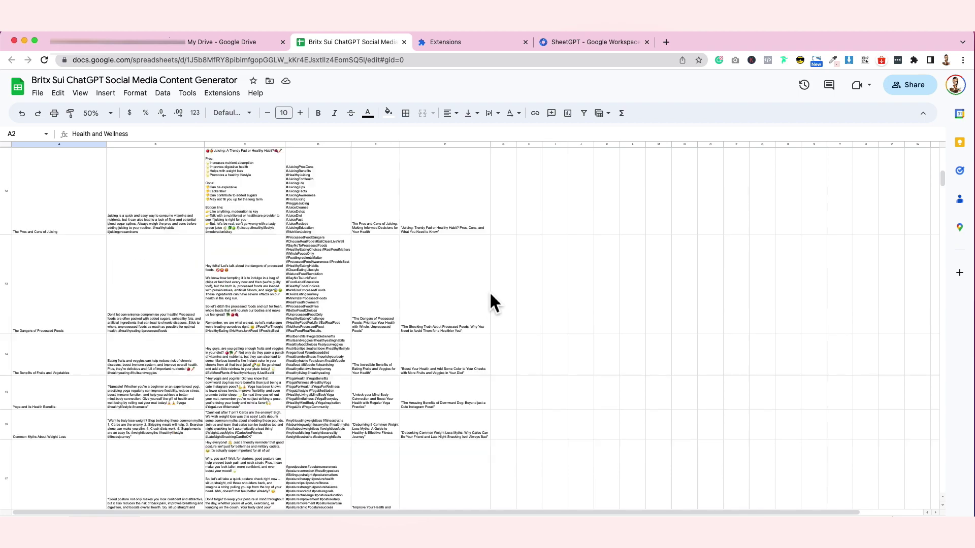
scroll(489, 291, "down", 15)
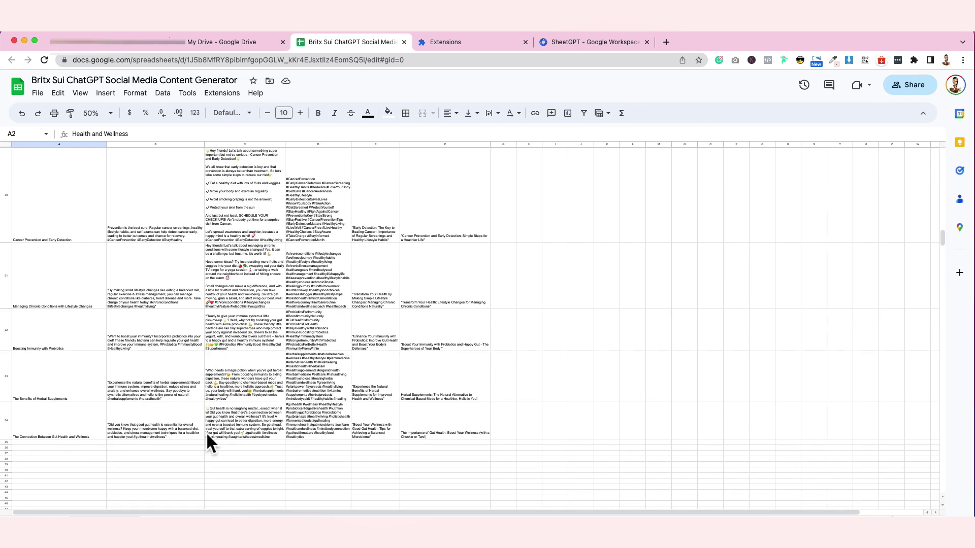
scroll(270, 432, "up", 20)
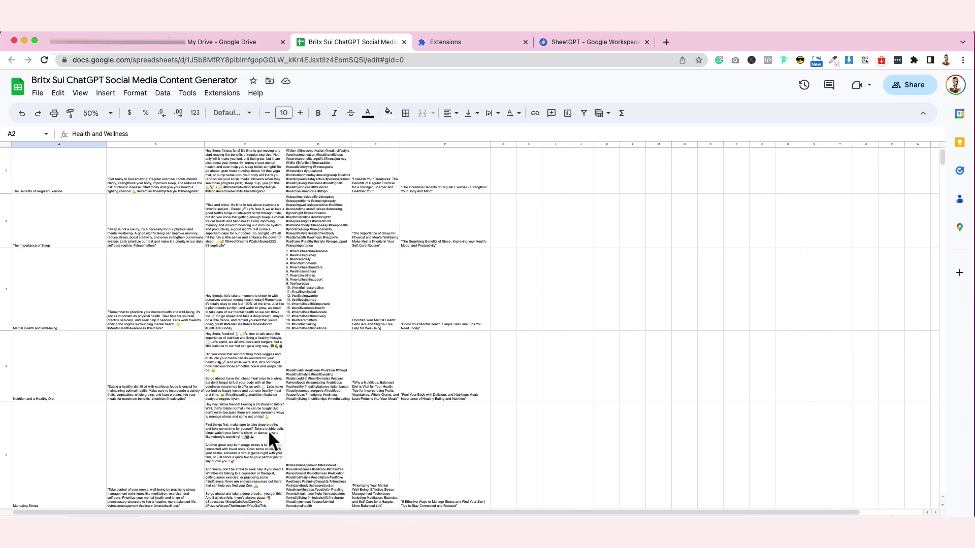
scroll(270, 439, "down", 5)
scroll(269, 431, "down", 8)
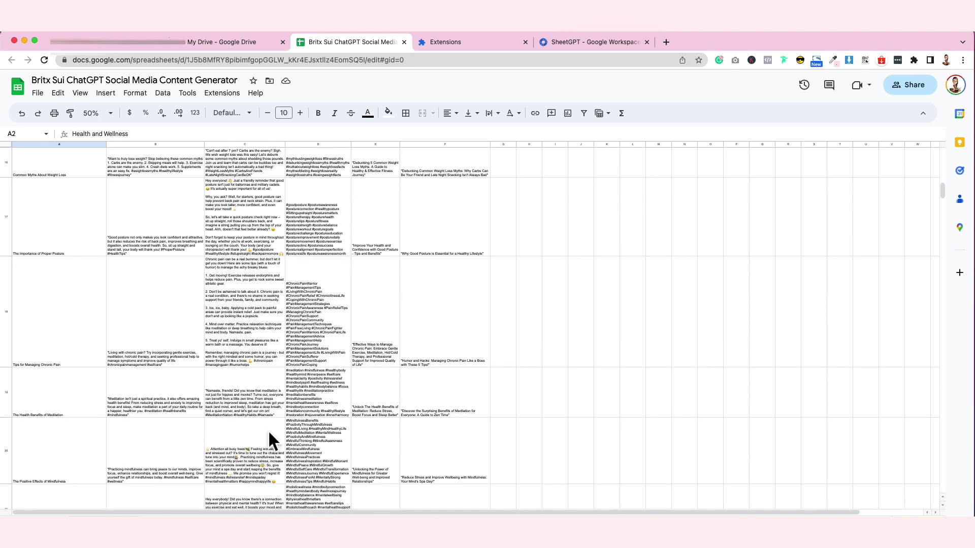
scroll(269, 439, "down", 4)
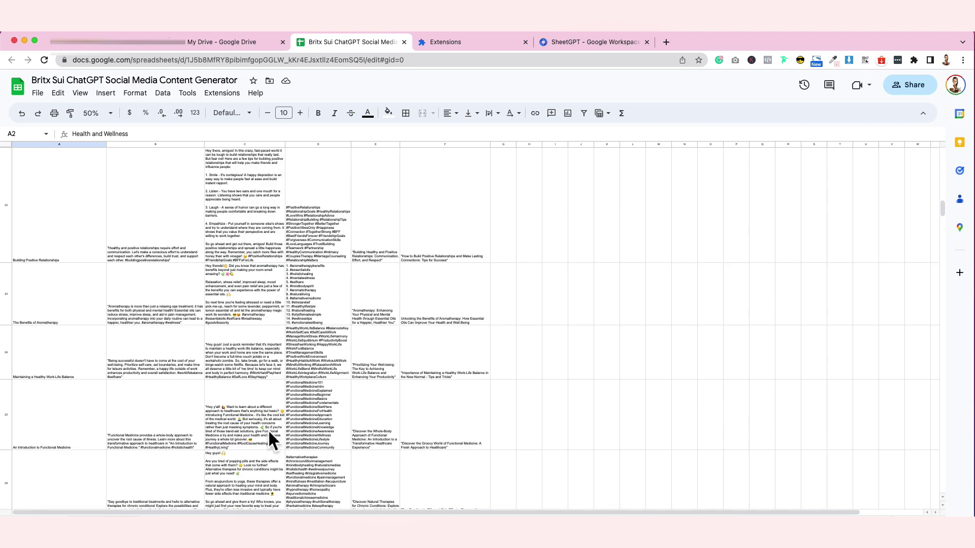
scroll(269, 434, "up", 20)
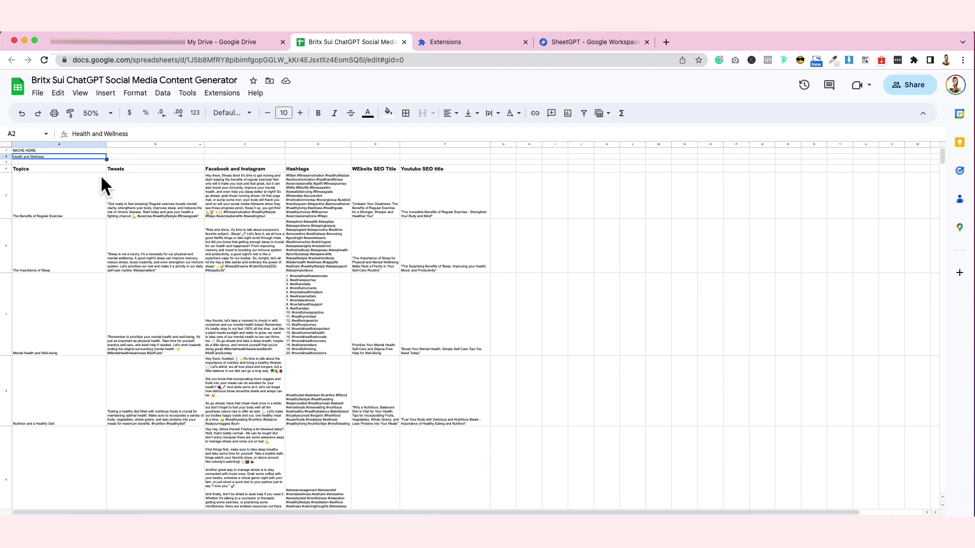
Review the row 4 column headings from Topics and Tweets through Hashtags to Youtube SEO title.
left_click(42, 170)
left_click(125, 168)
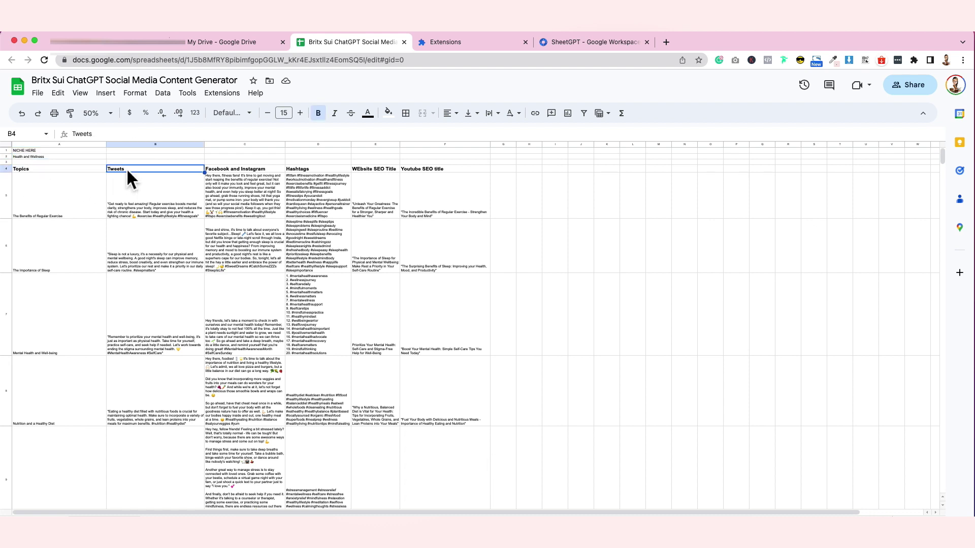
left_click(267, 170)
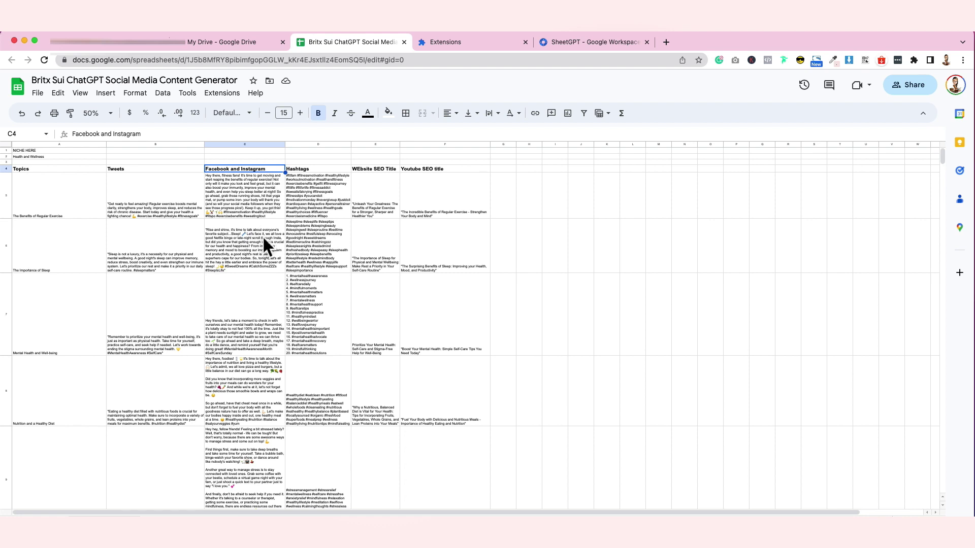
left_click(316, 170)
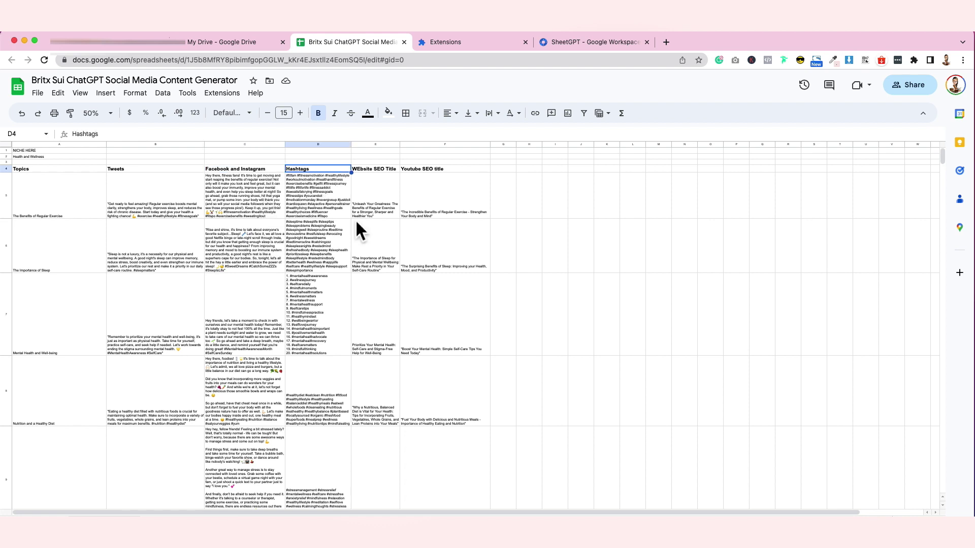
left_click(388, 171)
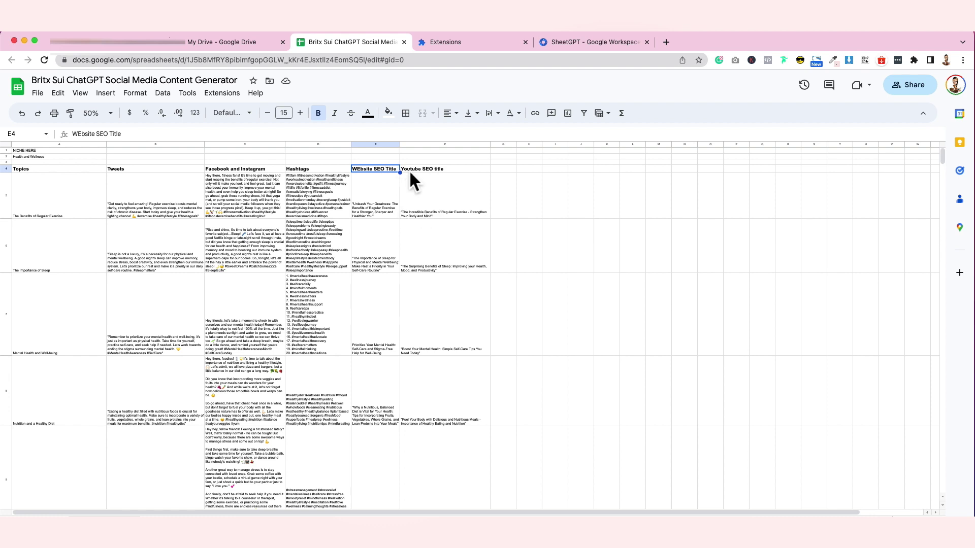
left_click(463, 171)
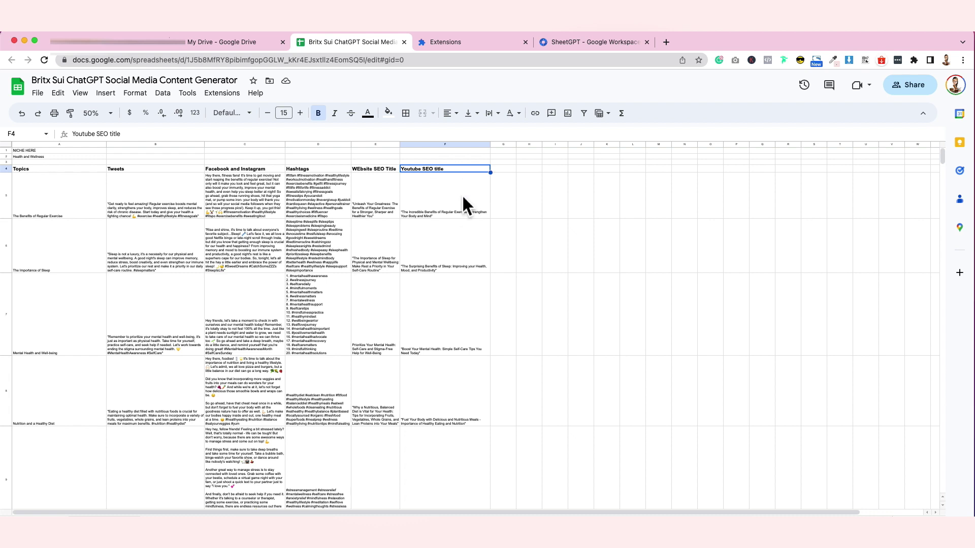
Inspect the GPT formulas in row 5 under Topics, Tweets, Facebook and Instagram, and Hashtags.
left_click(461, 194)
left_click(116, 195)
left_click(78, 193)
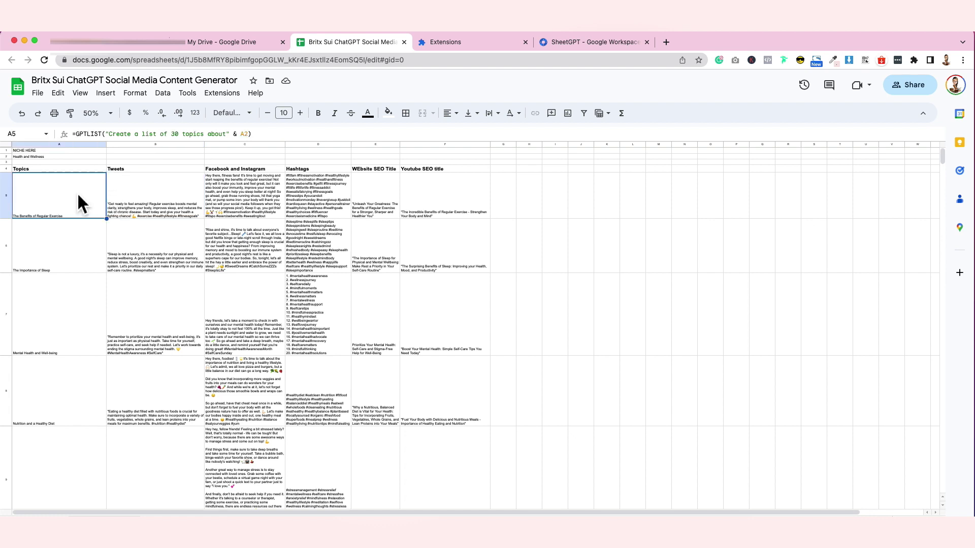
left_click(139, 194)
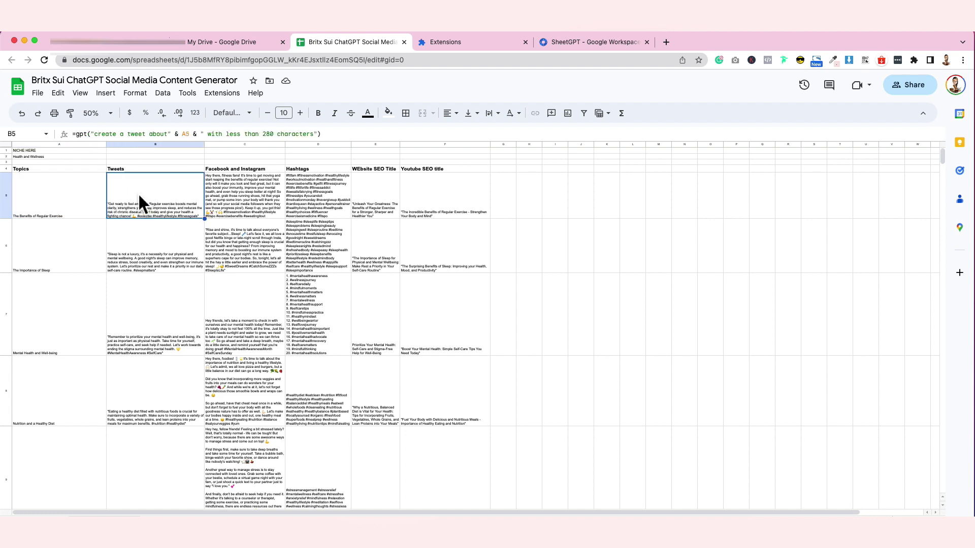
left_click(221, 196)
left_click(305, 202)
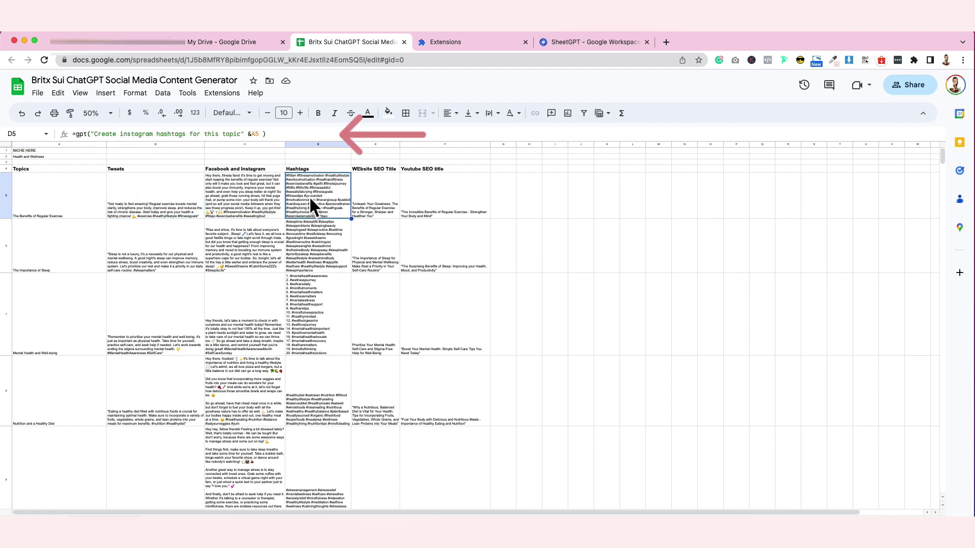
Inspect the GPT formulas in row 5 under WEbsite SEO Title and Youtube SEO title.
left_click(394, 192)
left_click(442, 196)
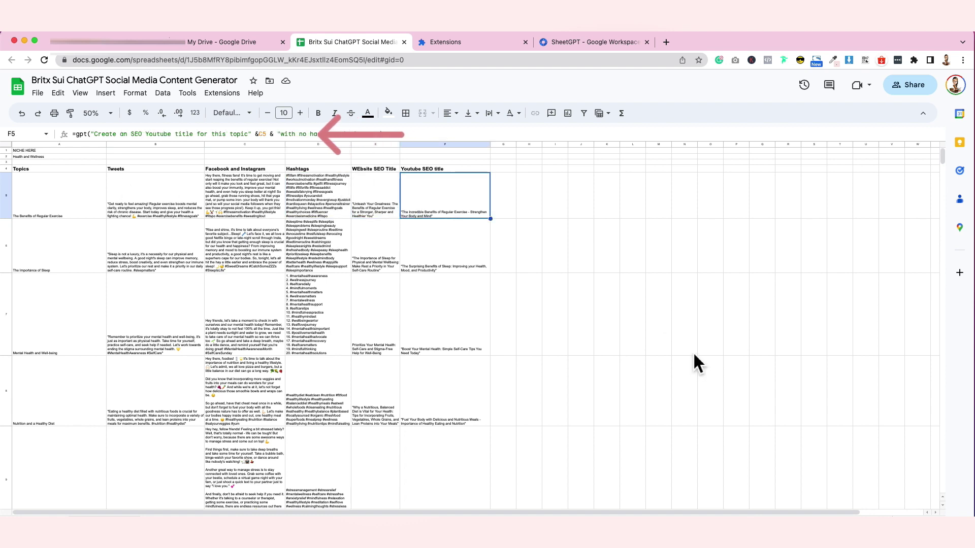
left_click(588, 267)
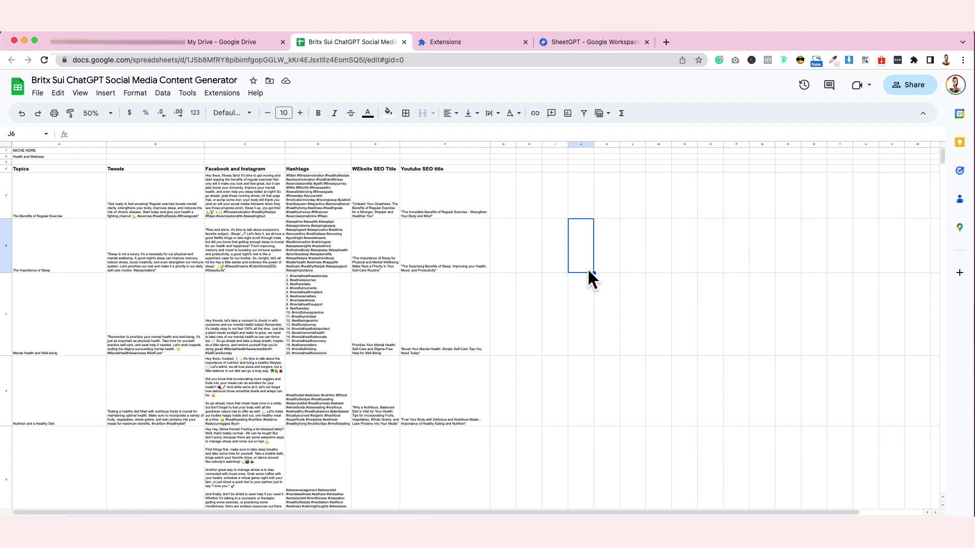
Make the NICHE HERE label in A1 bold and set the sheet zoom to 100%.
left_click(63, 151)
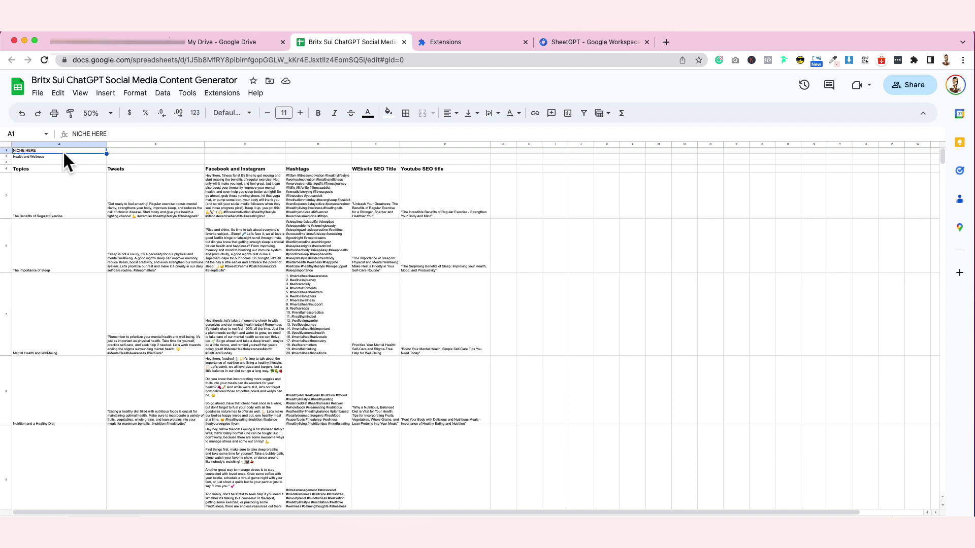
left_click(155, 157)
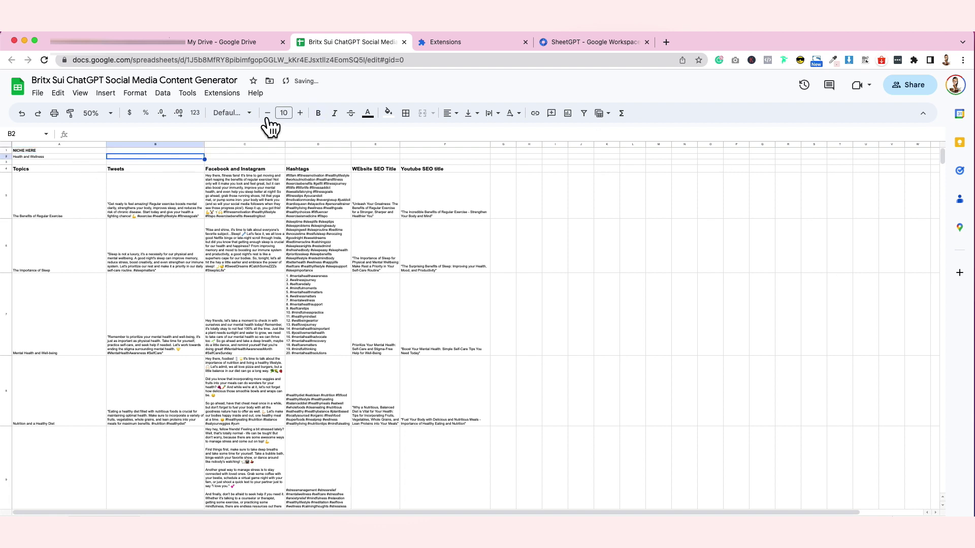
left_click(108, 114)
left_click(97, 180)
Replace the niche in A2 with "Social media management" to regenerate the content.
left_click(94, 171)
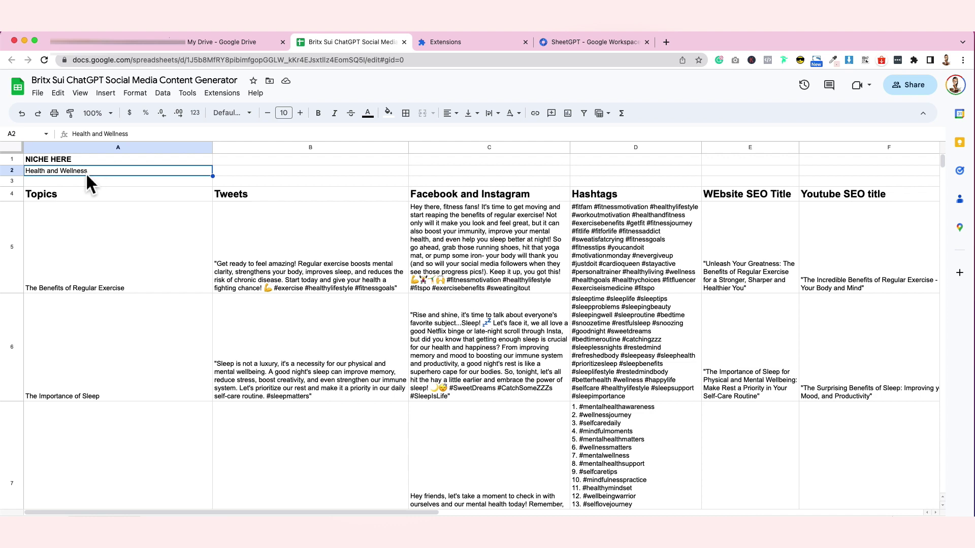
type("Social medi")
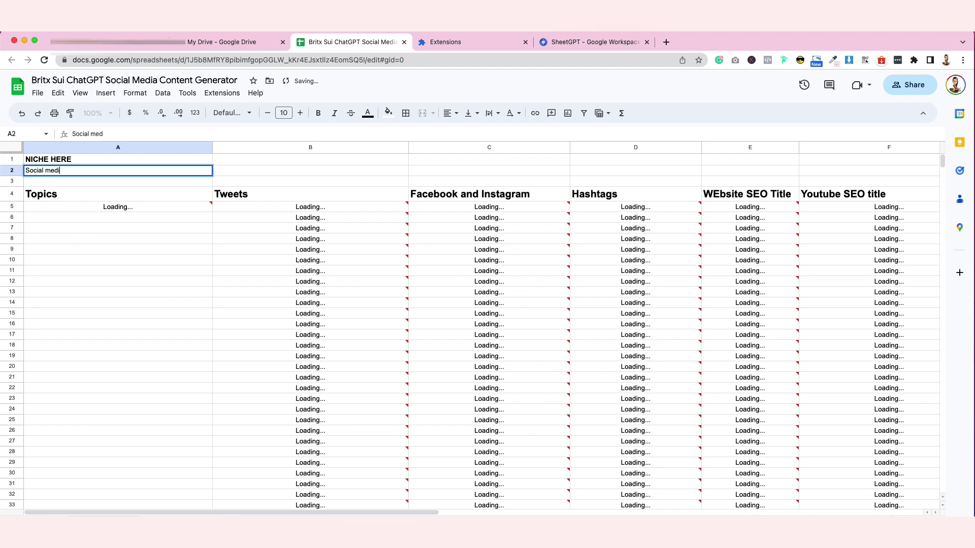
type("a management")
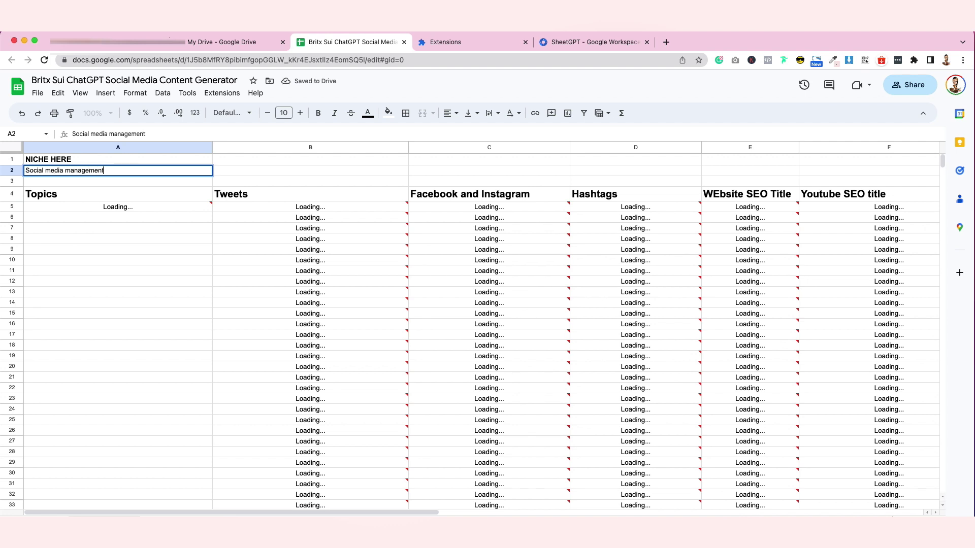
key("Return")
Check the regenerating columns from Topics through Facebook and Instagram and Hashtags to WEbsite SEO Title.
left_click(104, 215)
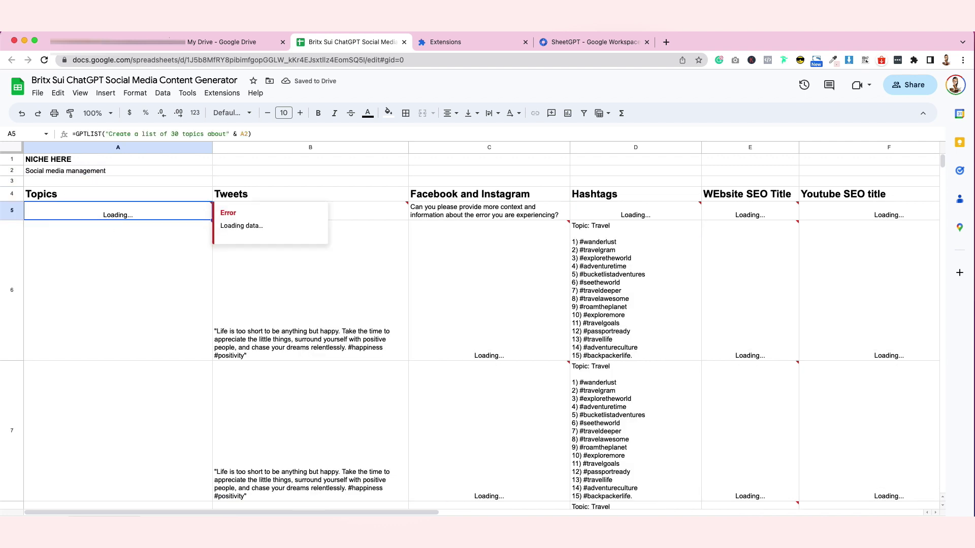
left_click(72, 196)
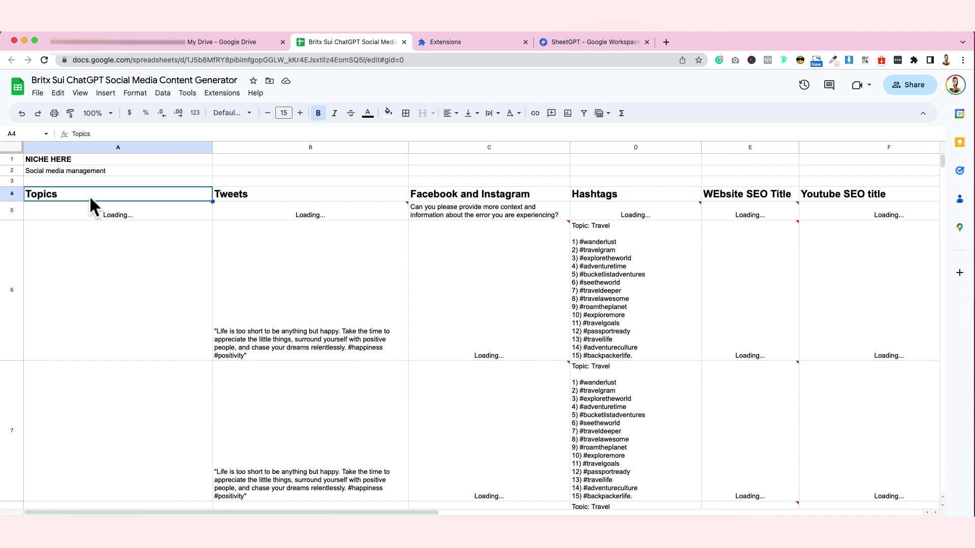
left_click(165, 220)
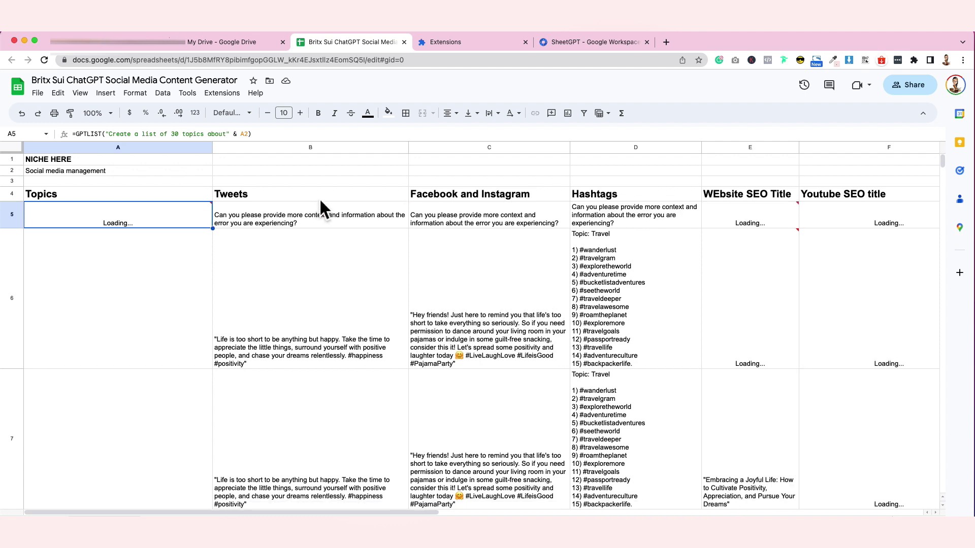
left_click(475, 197)
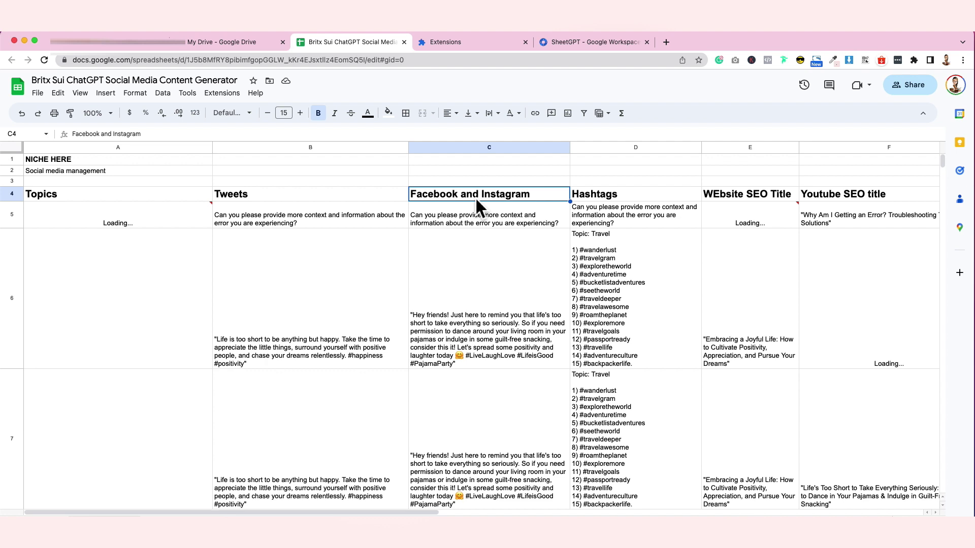
left_click(608, 193)
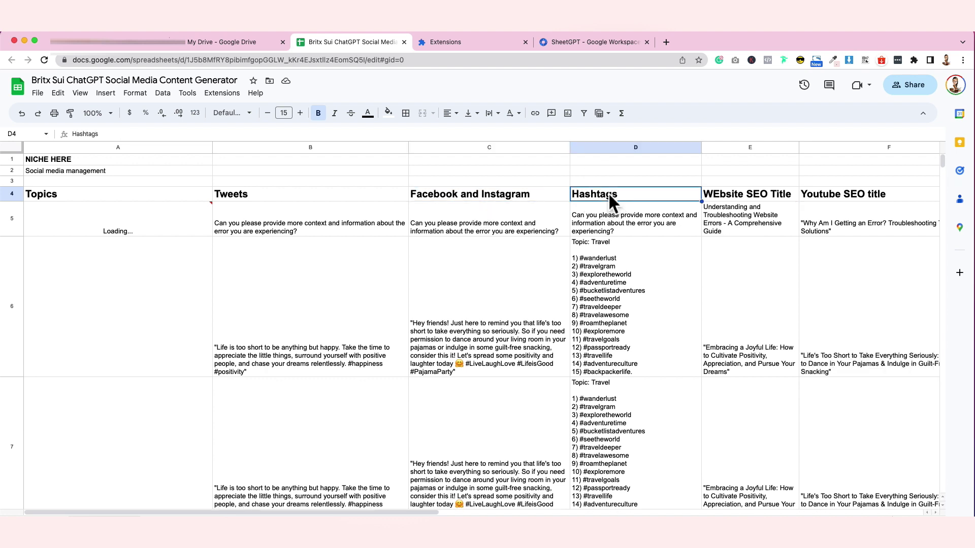
left_click(750, 198)
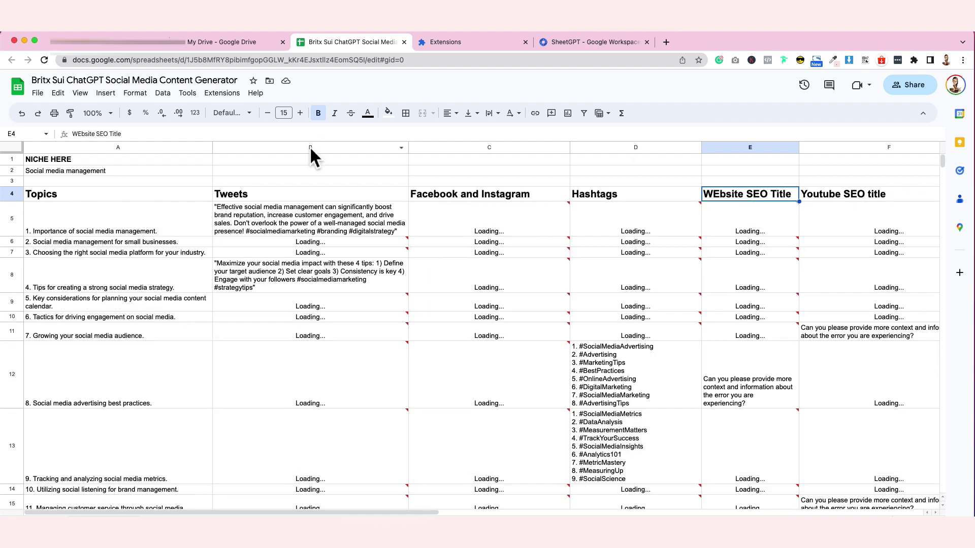
Inspect the new row 5 entries and formulas under Topics, Tweets, and Facebook and Instagram.
left_click(94, 229)
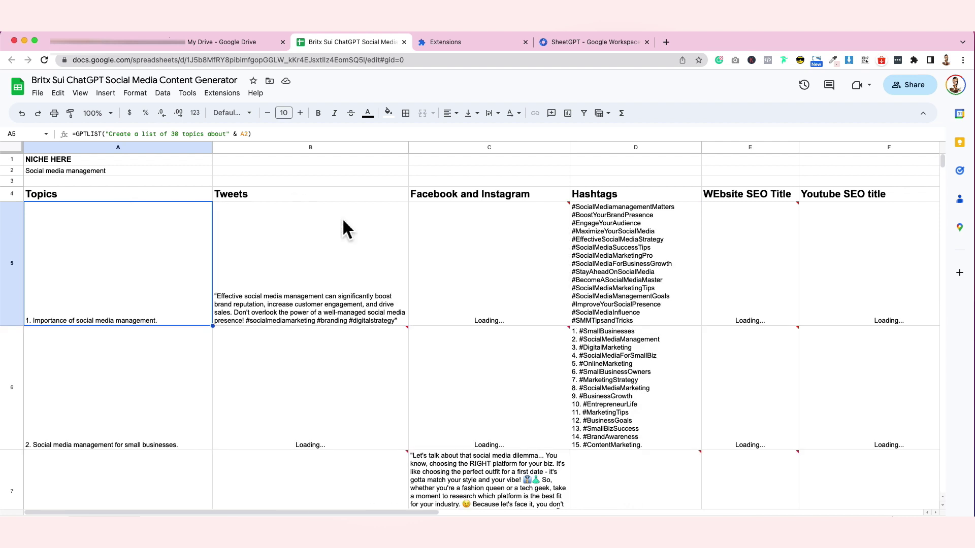
left_click(344, 222)
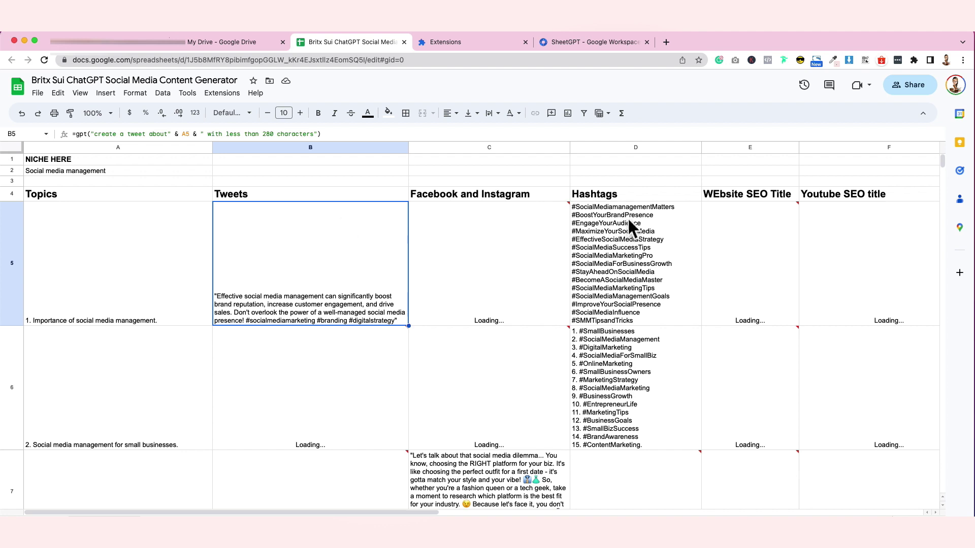
key("Right")
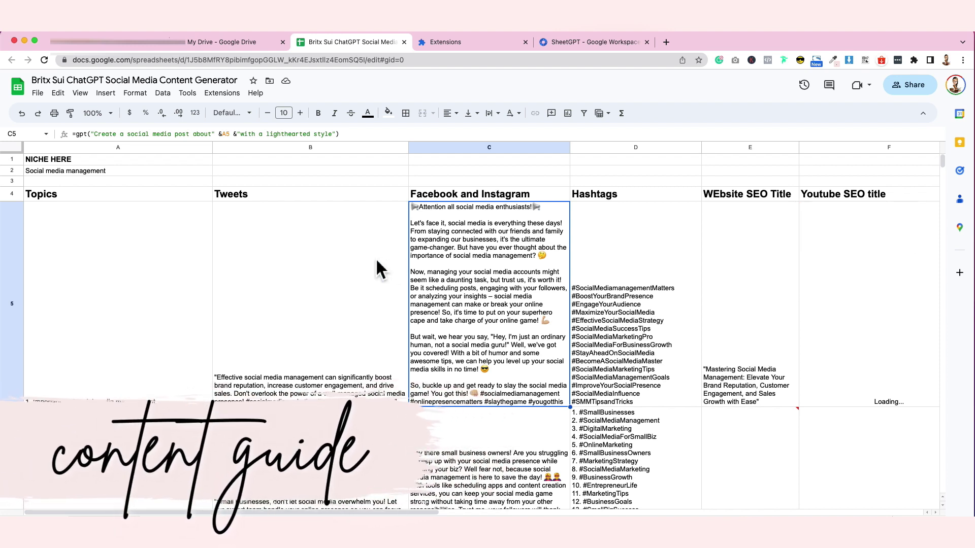
Review the first topic's content in row 5 across every column from Topics to Youtube SEO title, and return to the Topics heading.
left_click(144, 303)
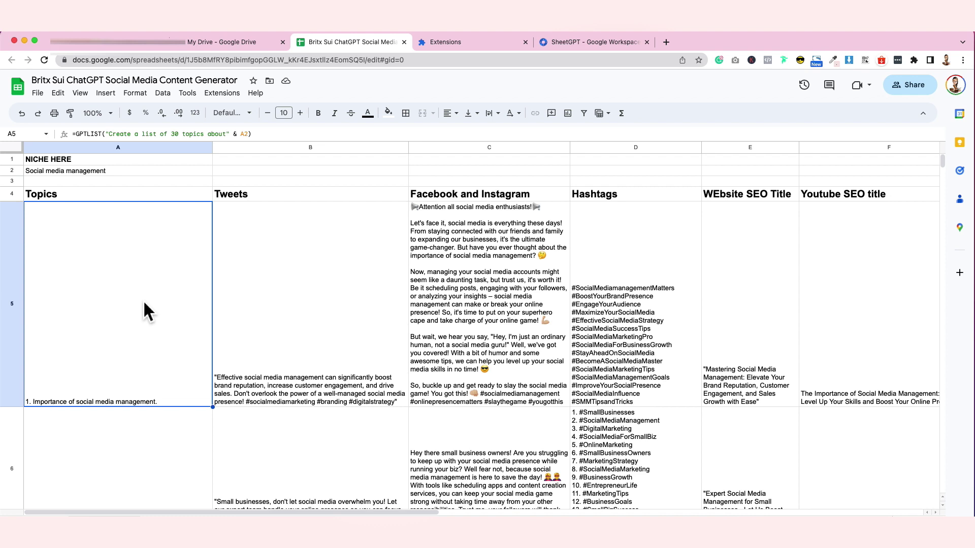
left_click(309, 325)
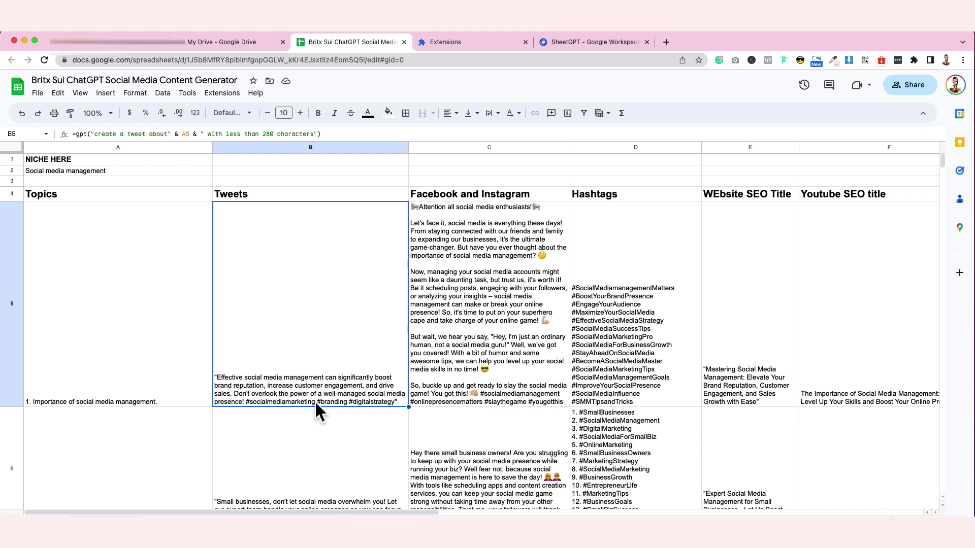
left_click(498, 348)
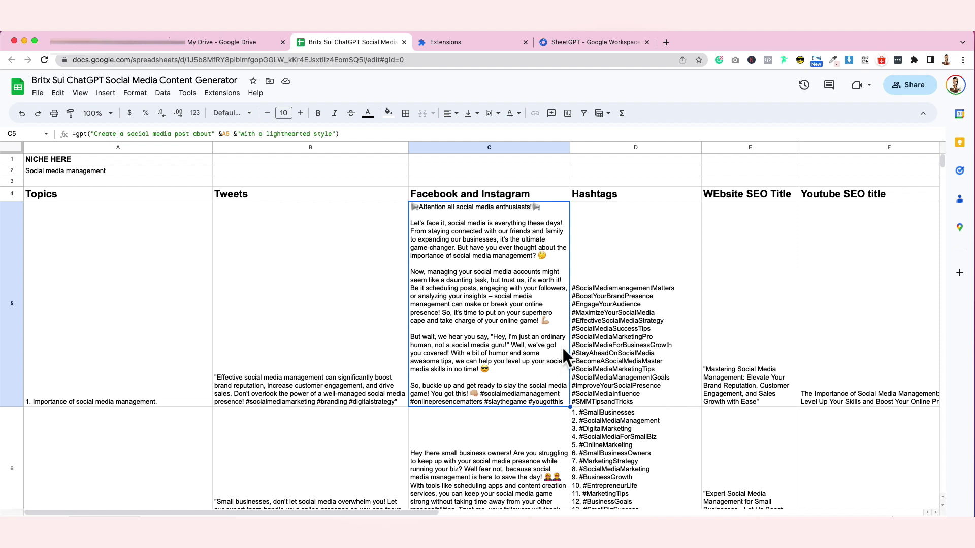
left_click(605, 338)
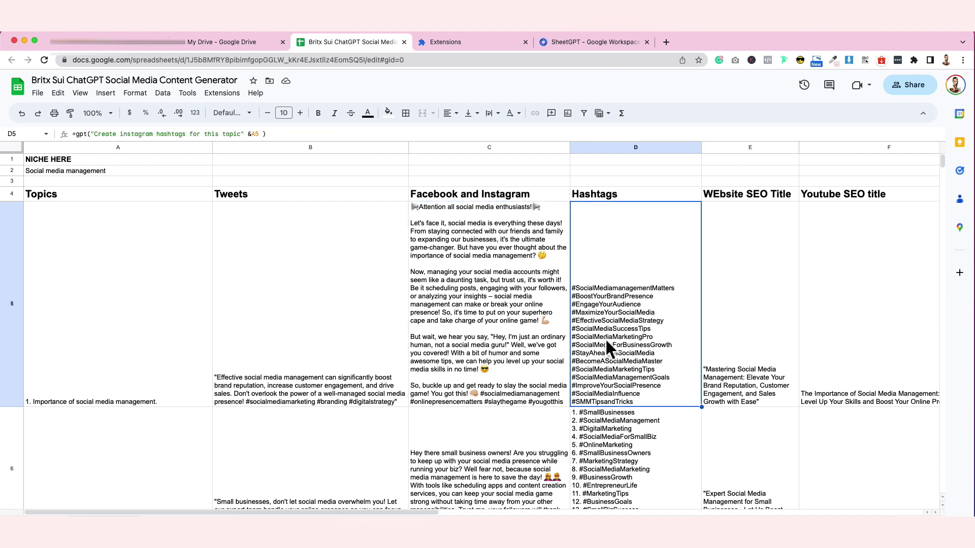
left_click(757, 341)
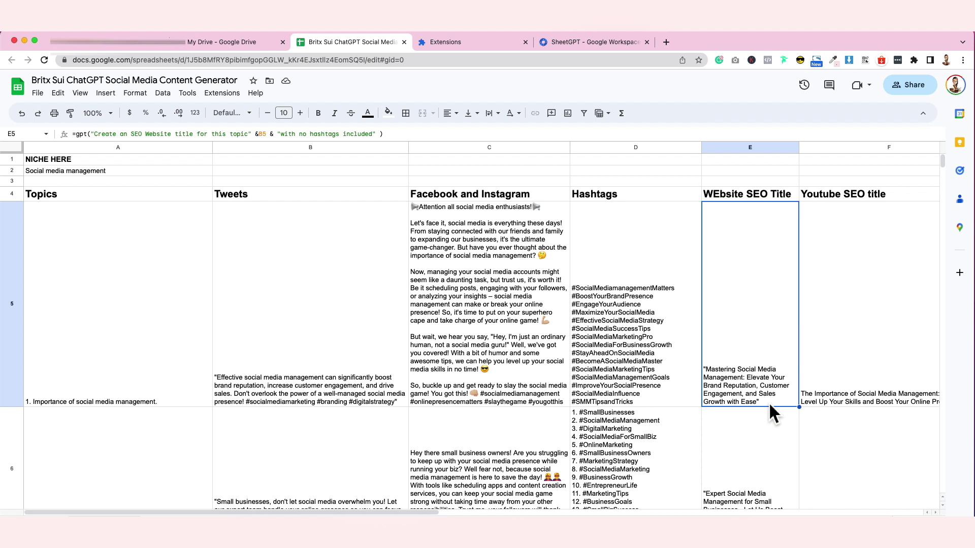
left_click(843, 368)
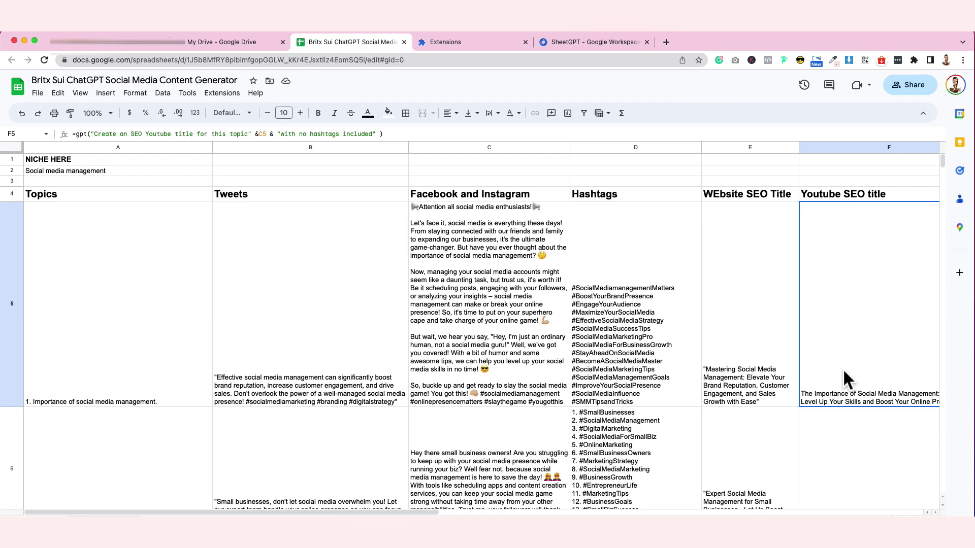
key("Right")
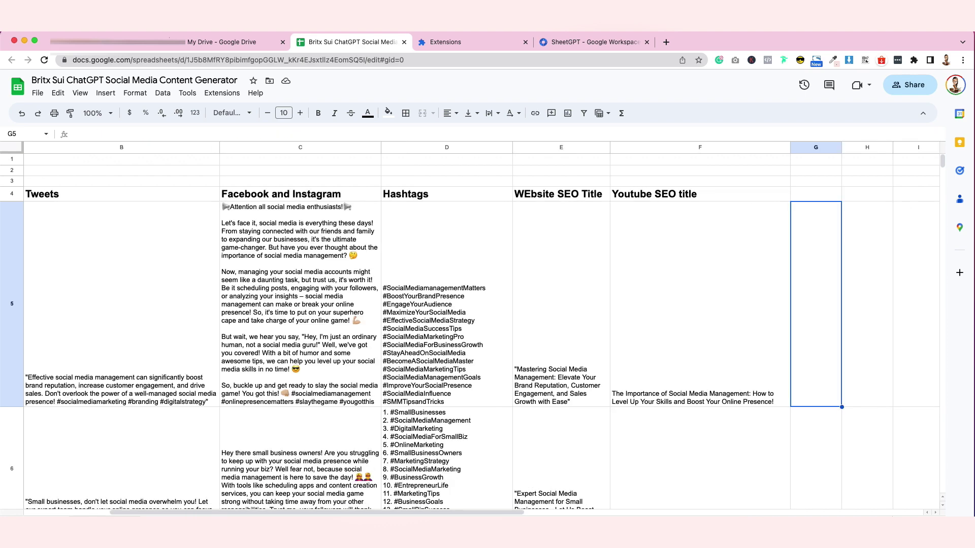
left_click(815, 195)
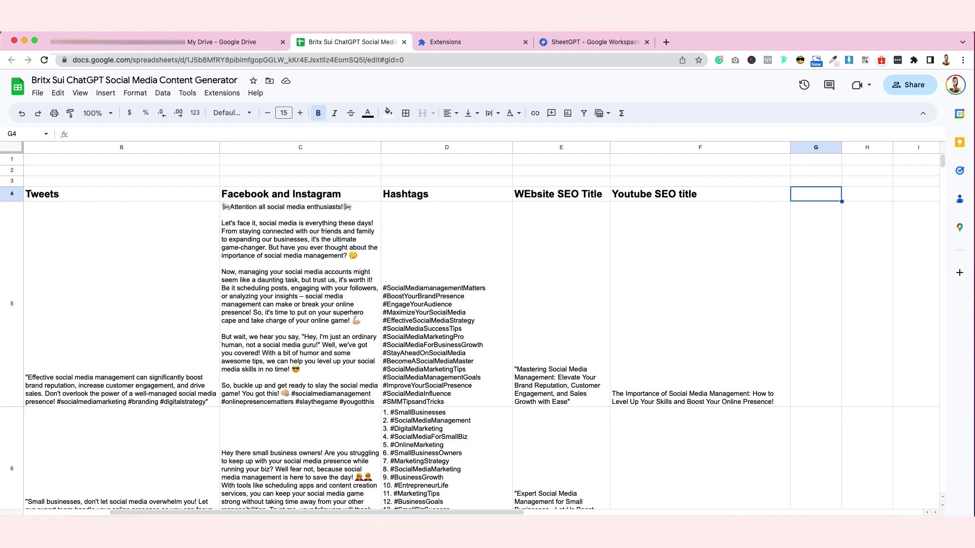
key("ctrl+Left")
key("ctrl+Left")
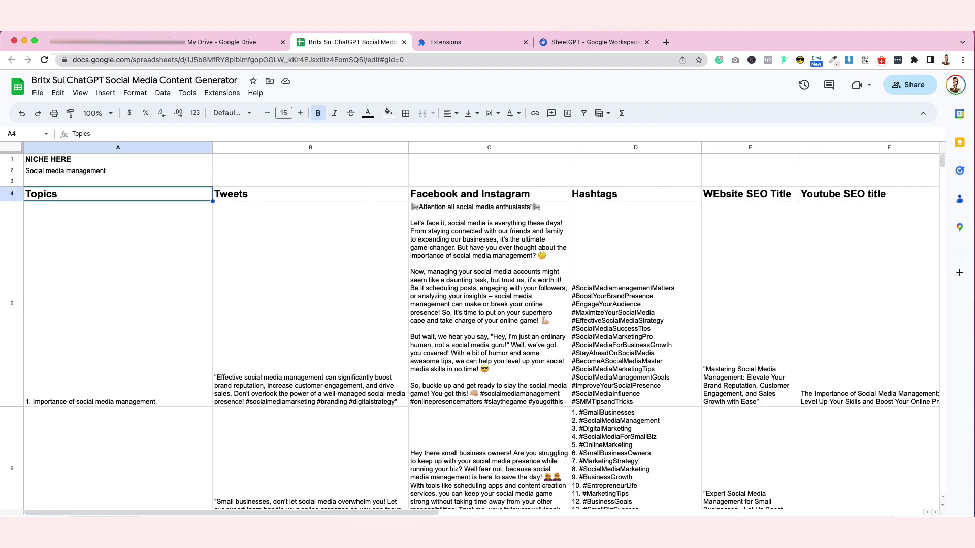
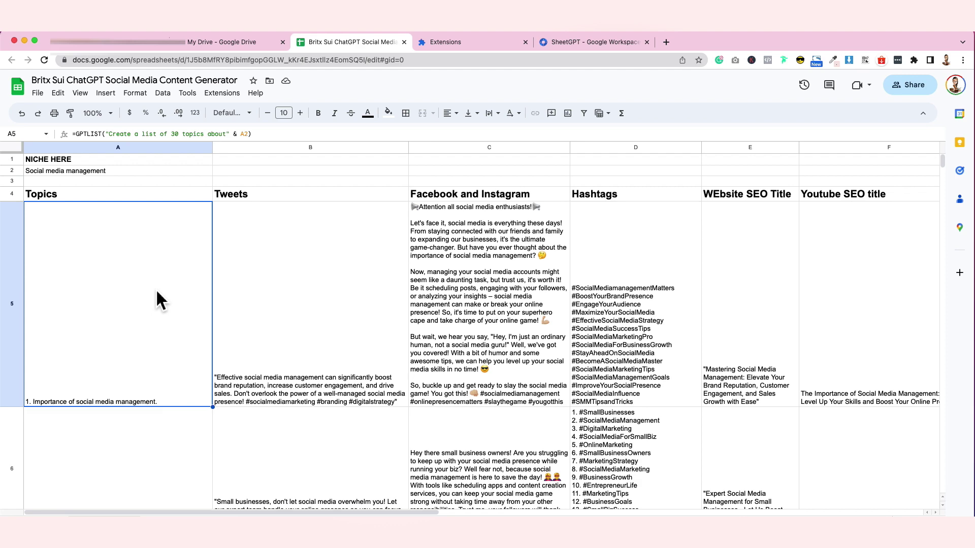
Look through all generated Social media management rows down to the last topic and return to the top of the sheet.
key("Down")
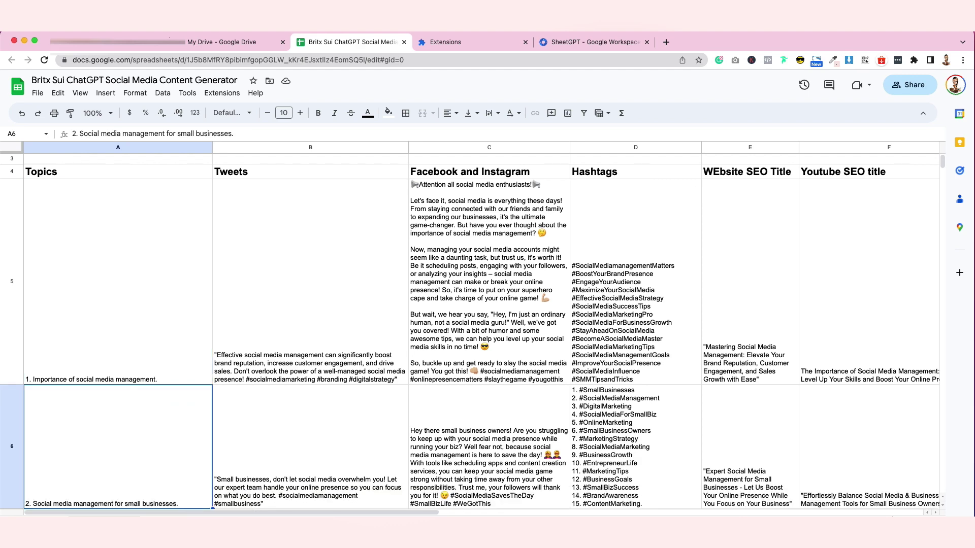
key("Down")
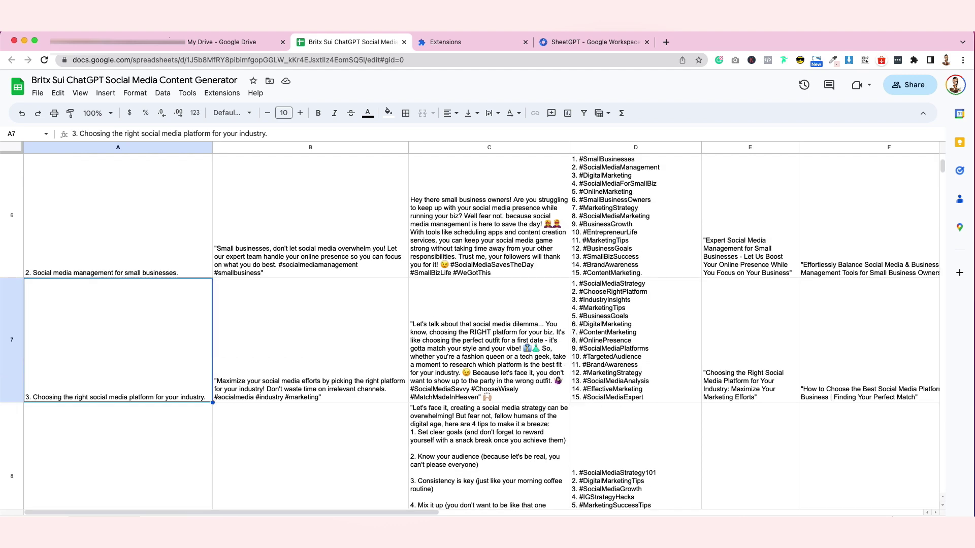
key("Down")
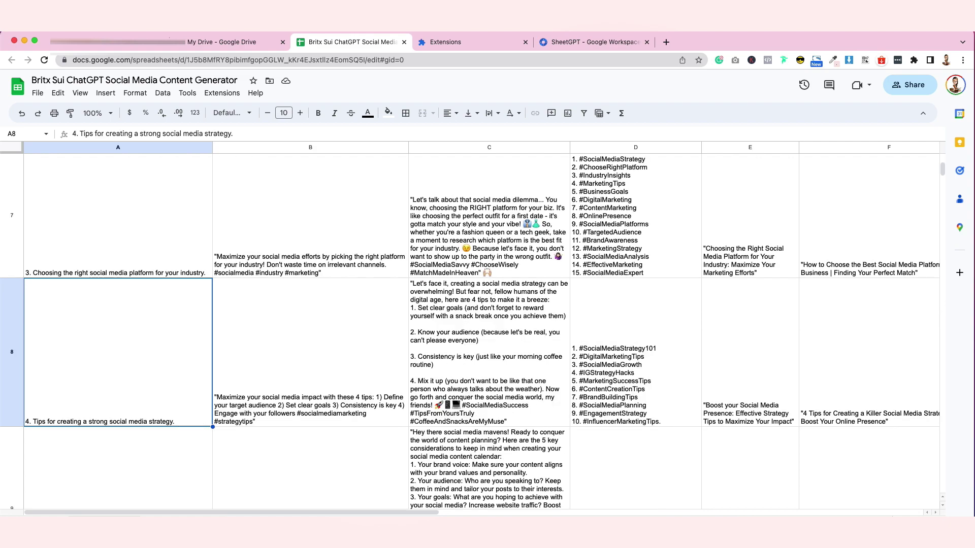
key("Down")
key("Down")
key("Down")
key("Down")
key("Down")
key("Down")
key("Down")
key("Down")
key("Down")
key("Down")
key("Down")
key("Down")
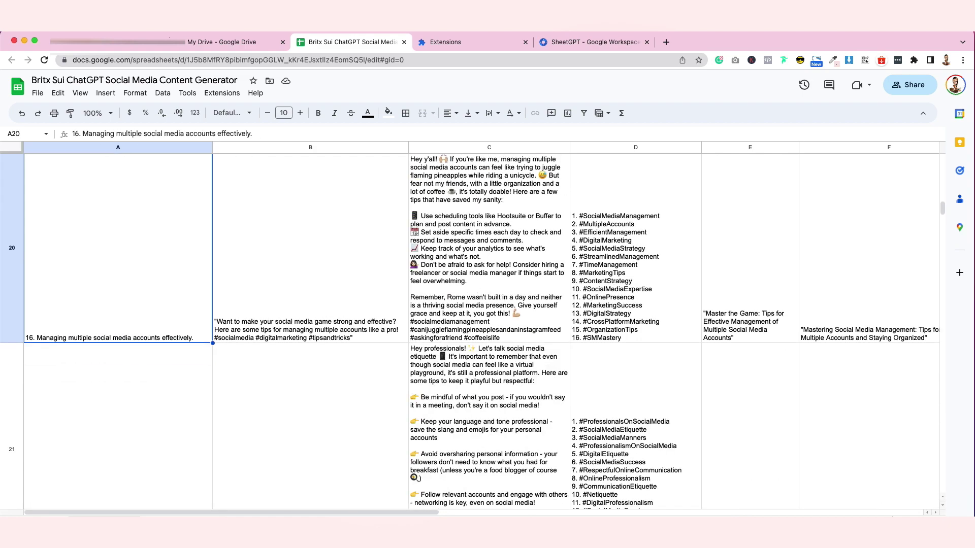
key("Down")
key("Down")
key("Down")
key("Down")
key("Down")
key("Down")
key("Down")
key("Down")
key("Down")
key("Down")
key("Down")
key("Down")
key("Down")
key("Down")
key("Down")
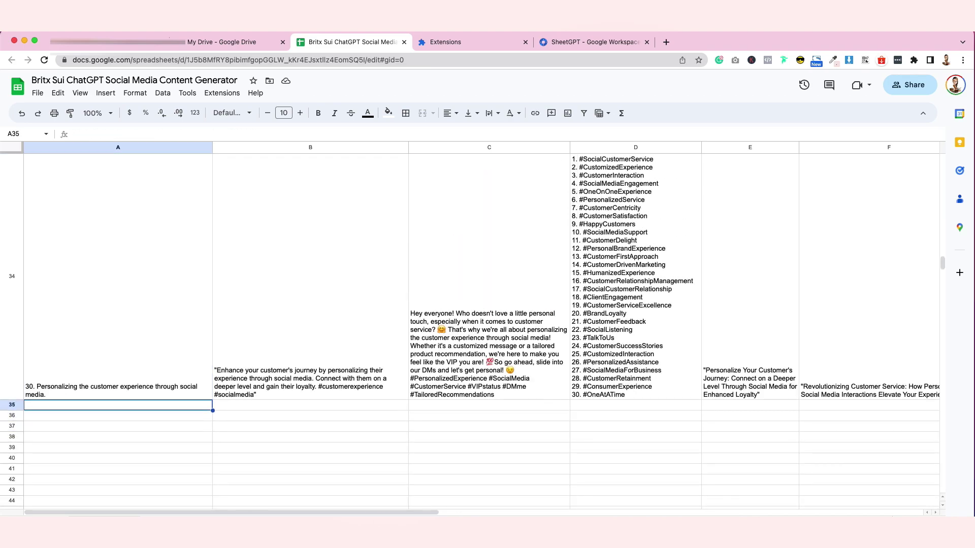
key("Up")
key("Up")
key("Up")
key("Up")
key("Up")
key("Up")
key("Up")
key("Up")
key("Up")
key("Up")
key("Up")
key("Up")
key("Up")
key("Up")
key("Up")
key("Up")
key("Up")
key("Up")
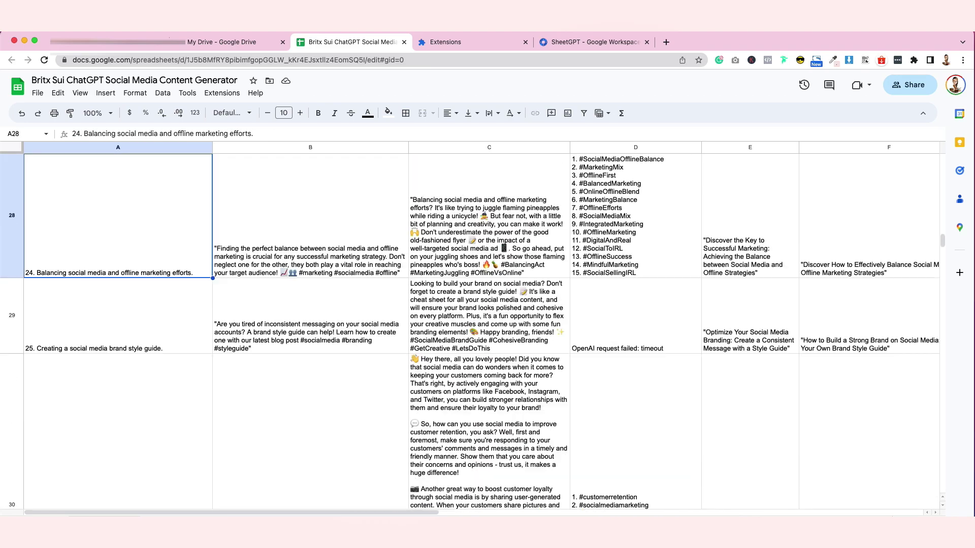
key("Up")
key("Up")
key("Up")
key("Up")
key("Up")
key("Up")
key("Up")
key("Up")
key("Up")
key("Up")
key("Up")
key("Up")
key("Up")
key("Up")
key("Up")
key("Up")
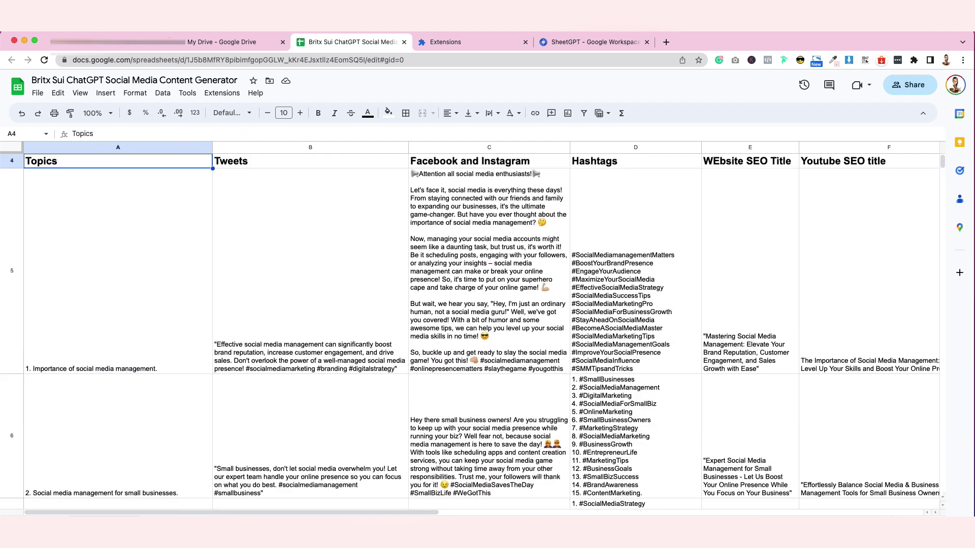
Change the Topics formula in A5 so that it creates a list of 50 topics about the niche in A2.
key("Down")
key("Down")
key("Down")
key("Down")
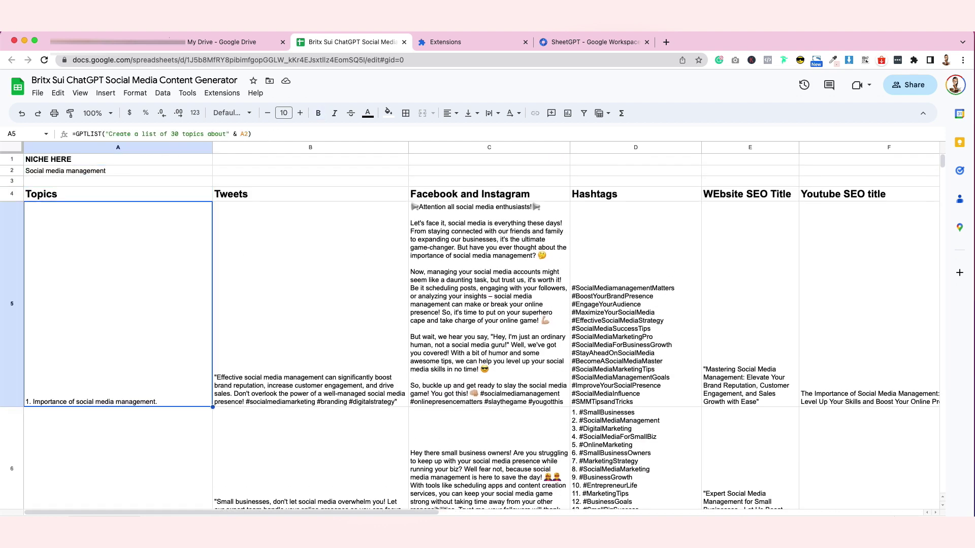
left_click(175, 135)
type("50")
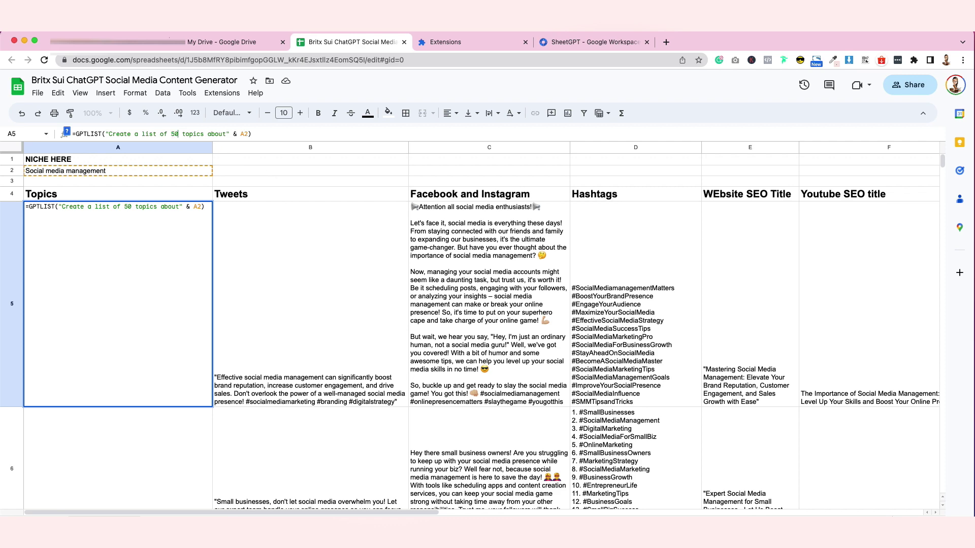
key("Return")
scroll(143, 216, "up", 1)
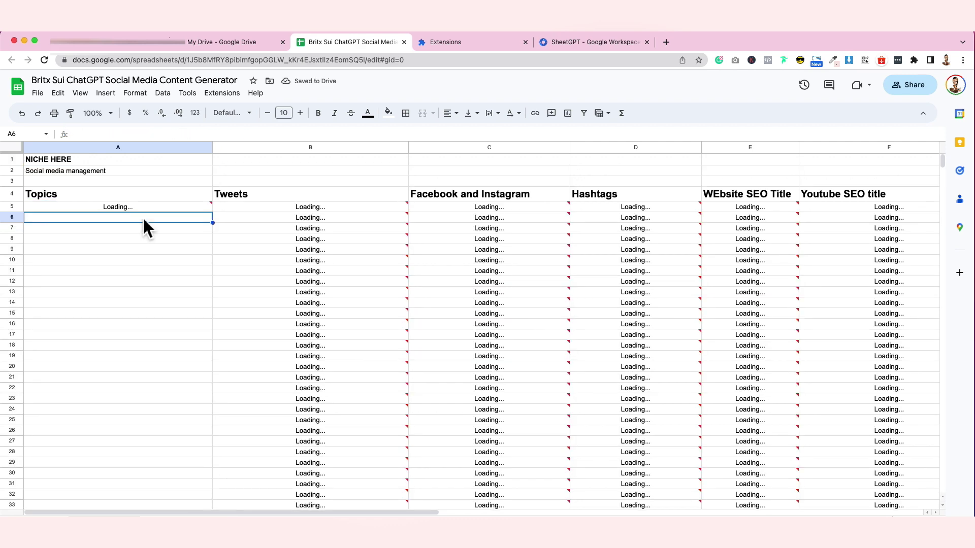
Examine the GPTLIST formula that generates the topic list in A5, leaving it as it is.
left_click(154, 206)
left_click(109, 135)
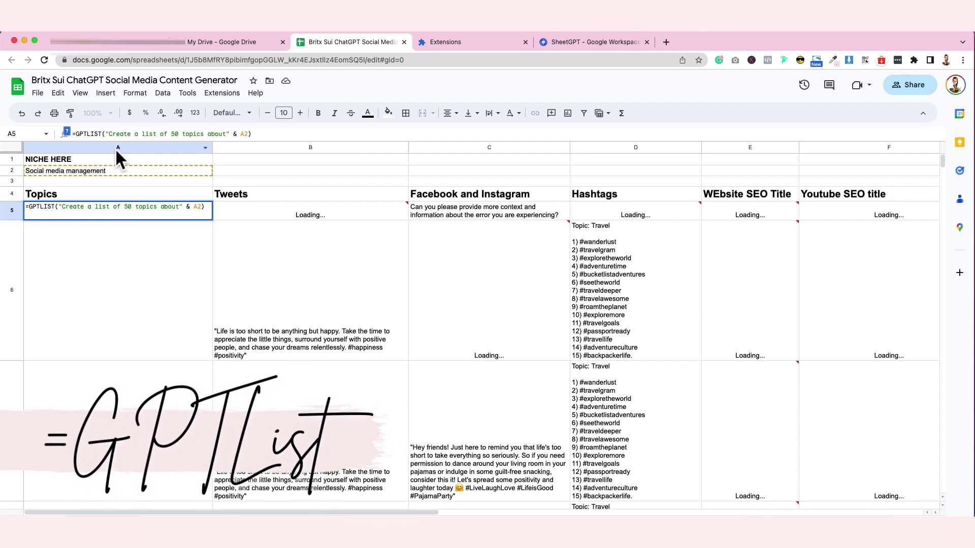
key("End")
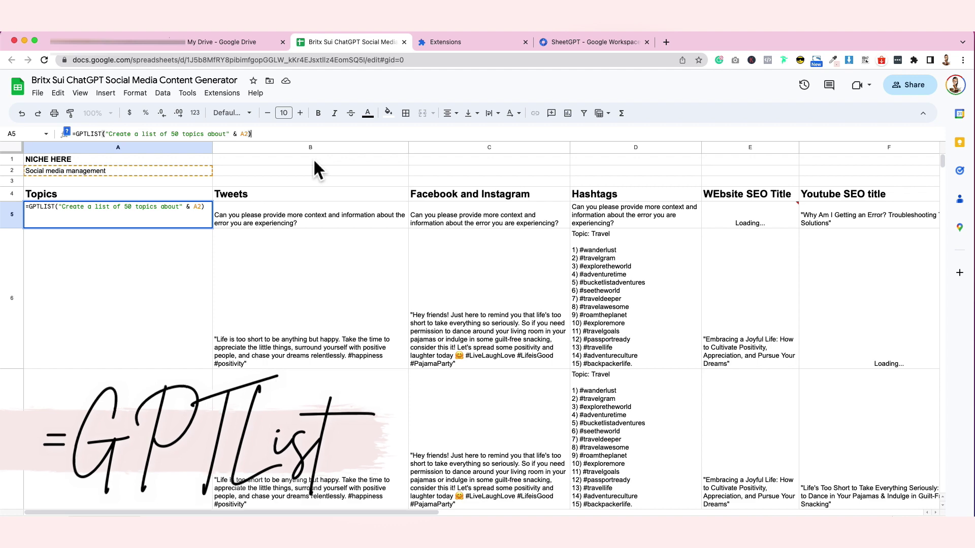
key("Return")
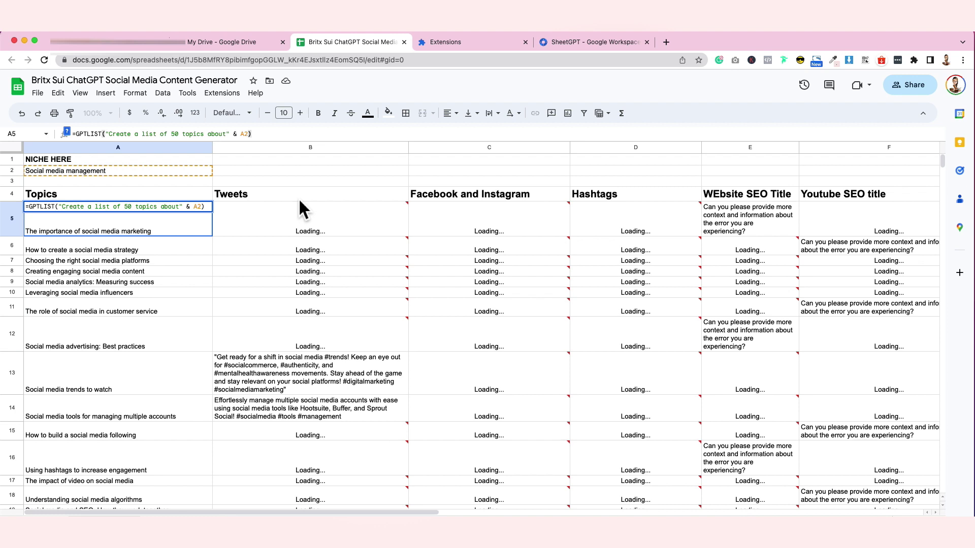
Enter the formula =gpt("Generate a topic for social media management") in B1.
left_click(349, 162)
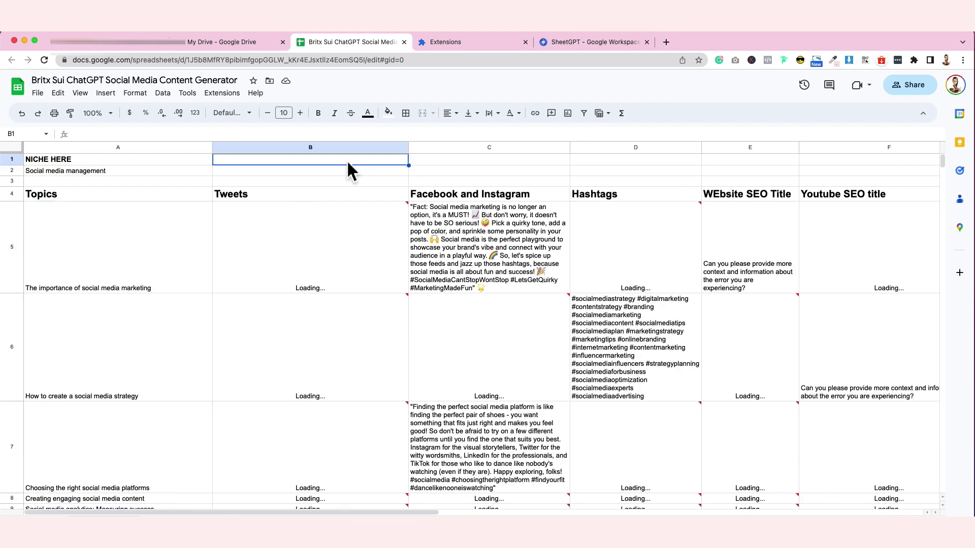
type("=gpt")
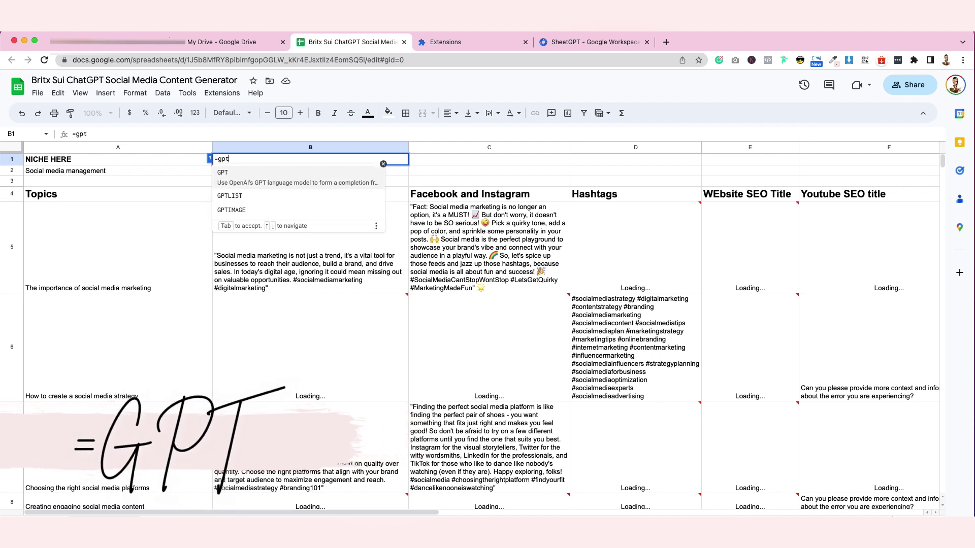
type("(")
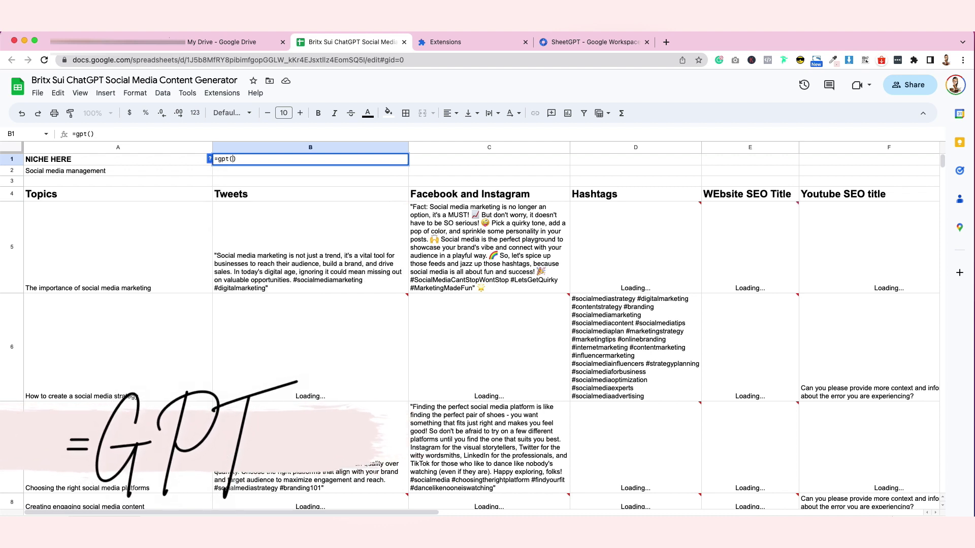
type("\"")
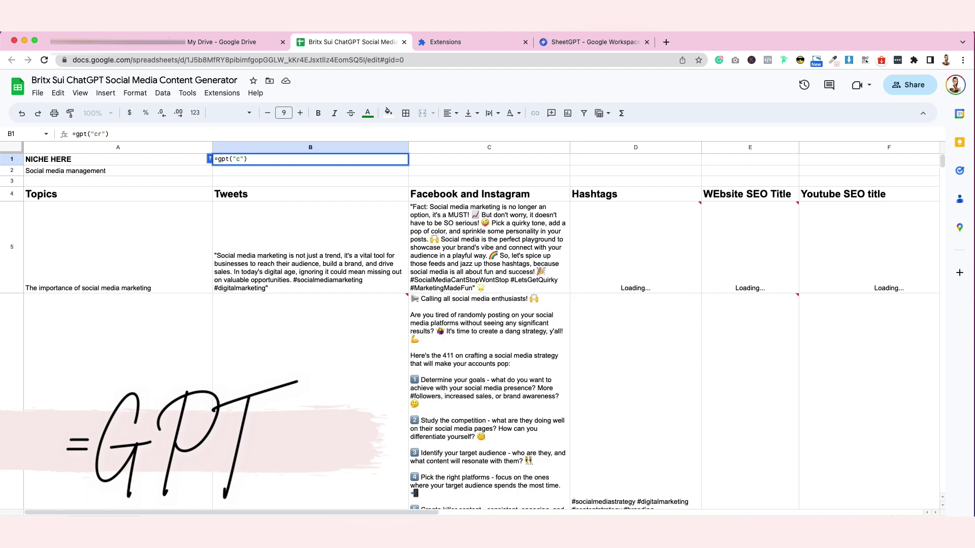
type("Generate a topic for social media management")
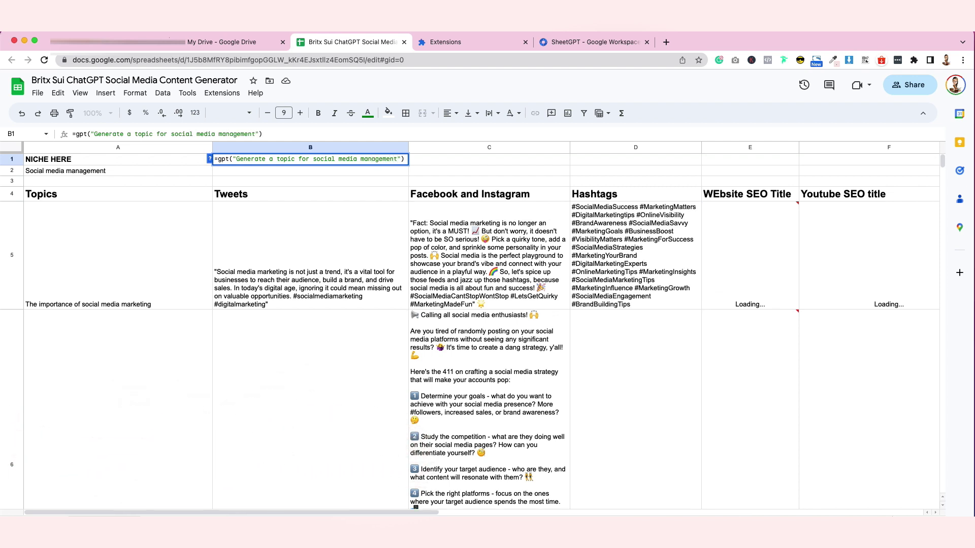
key("Return")
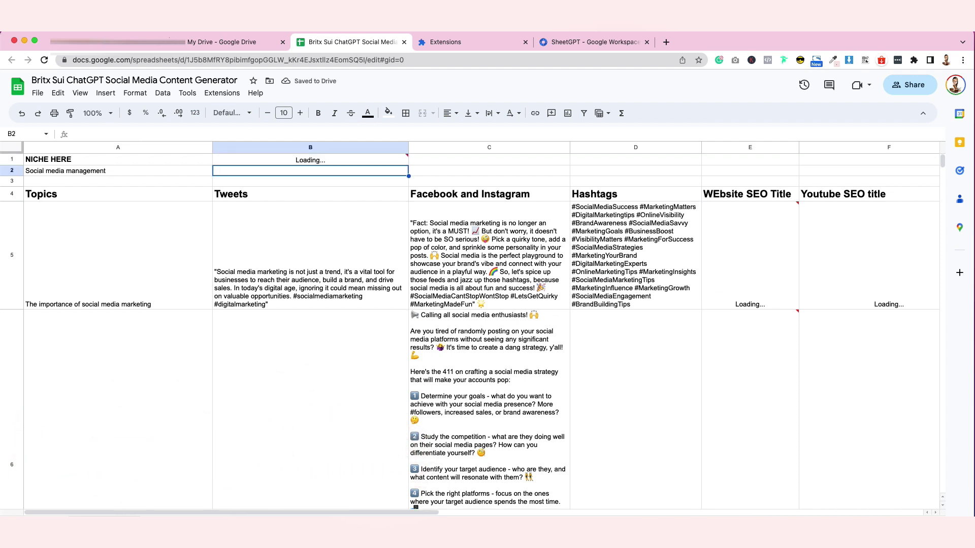
Check which function name the Topics formula in A5 uses, and leave the cell unchanged.
left_click(87, 214)
left_click(93, 134)
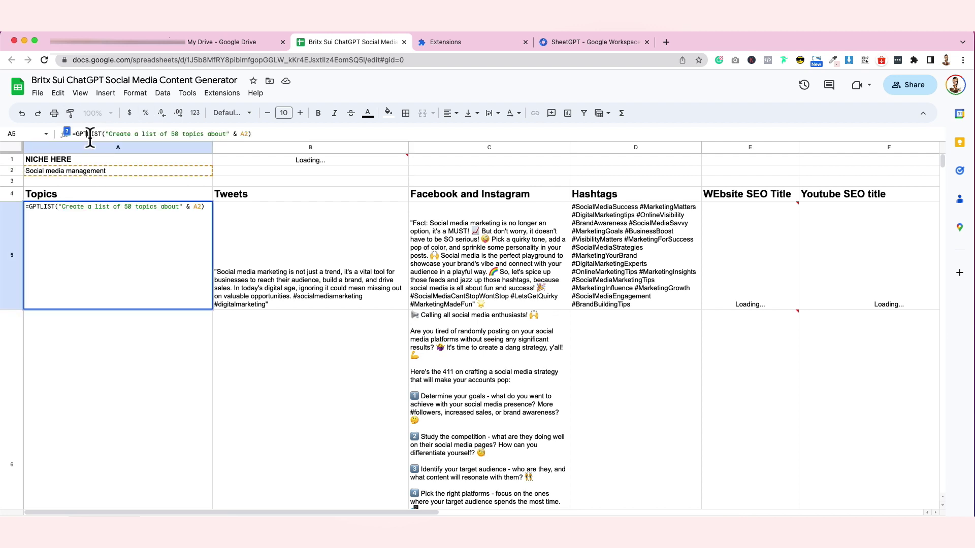
left_click(385, 182)
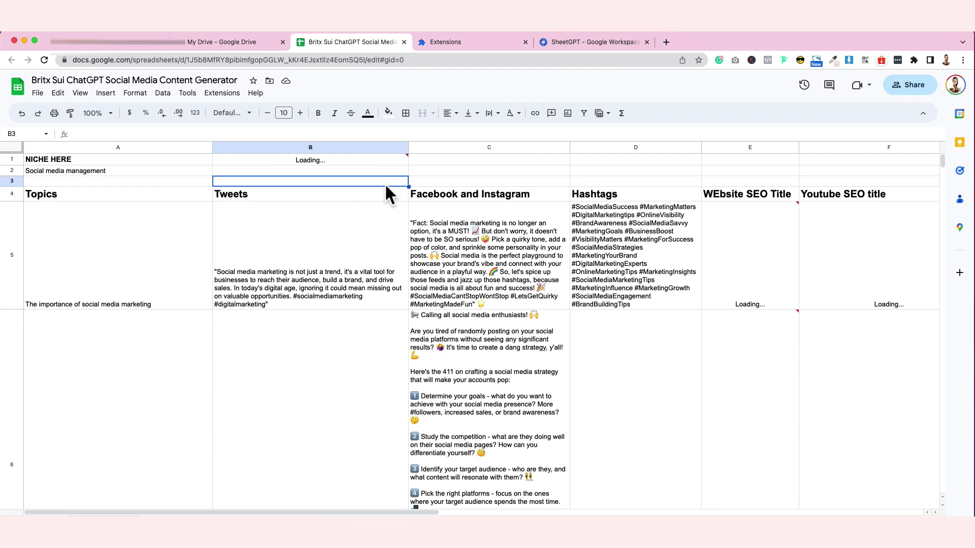
Extend the formulas of row 34 in columns B to F down to row 54 for the additional topics.
left_click(104, 113)
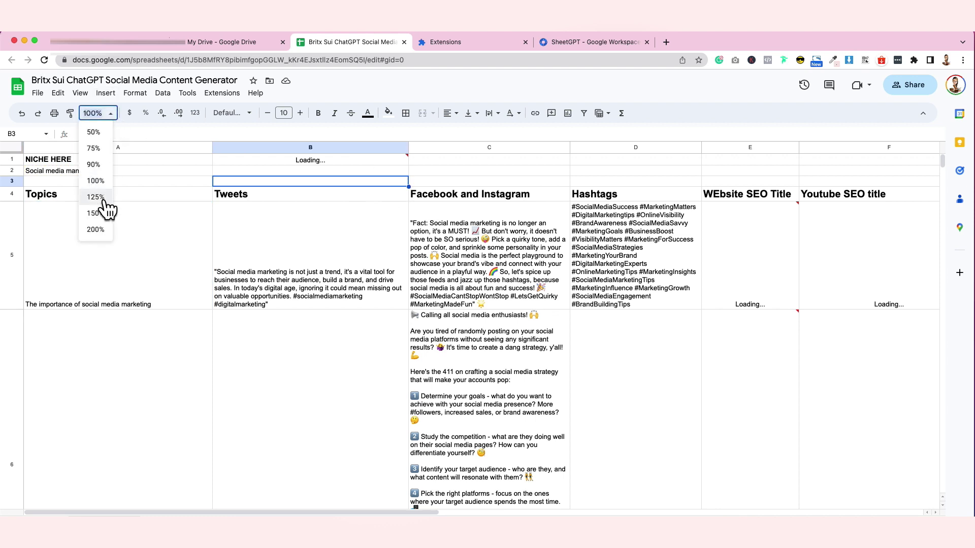
left_click(93, 132)
scroll(133, 353, "down", 15)
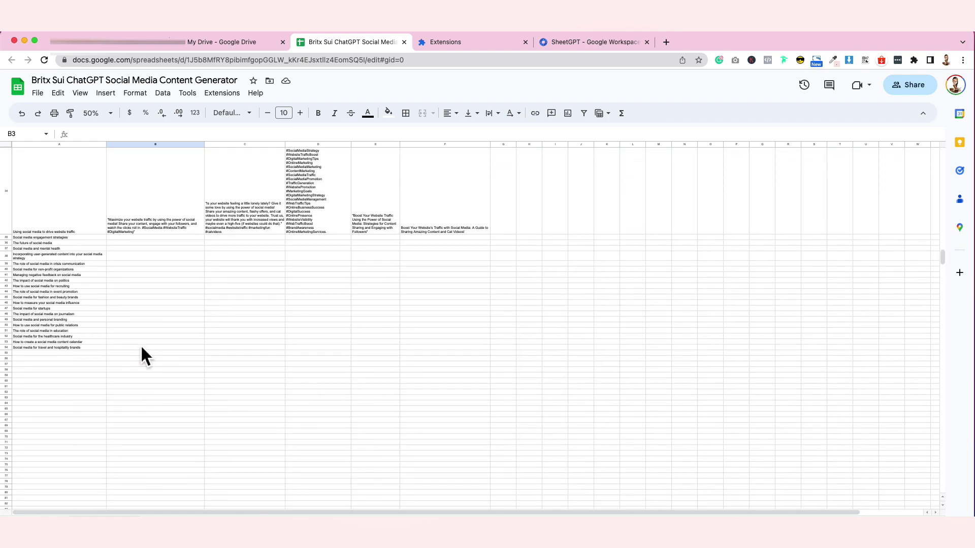
left_click_drag(88, 238, 87, 347)
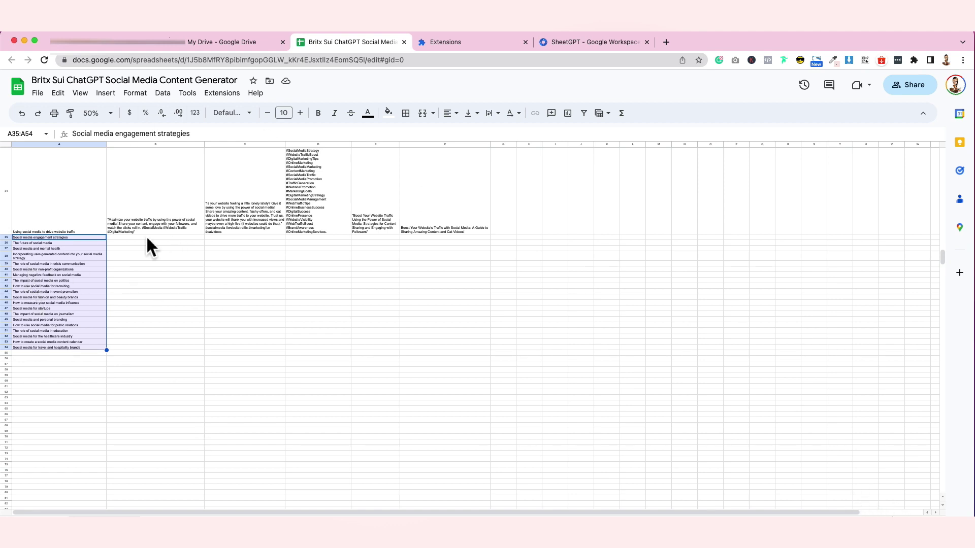
left_click_drag(166, 200, 495, 359)
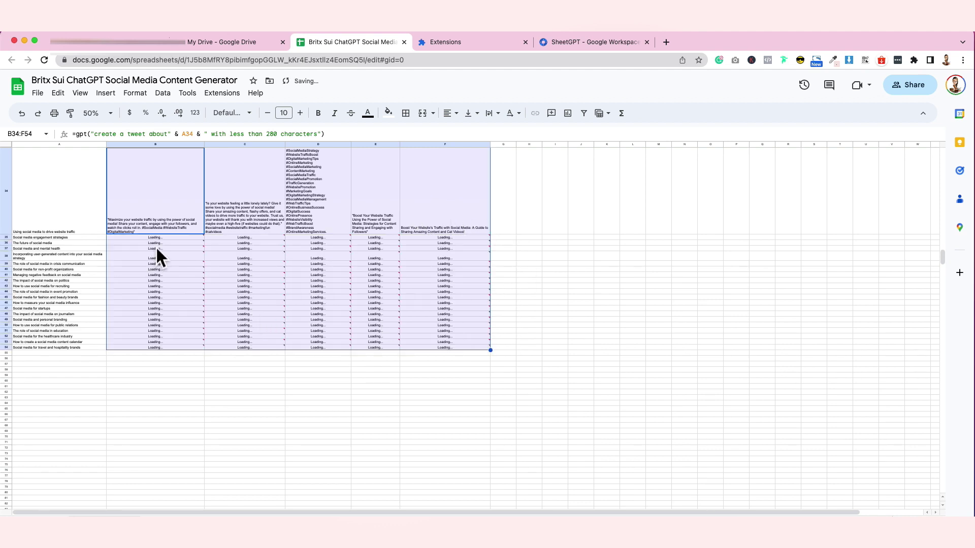
mouse_move(474, 274)
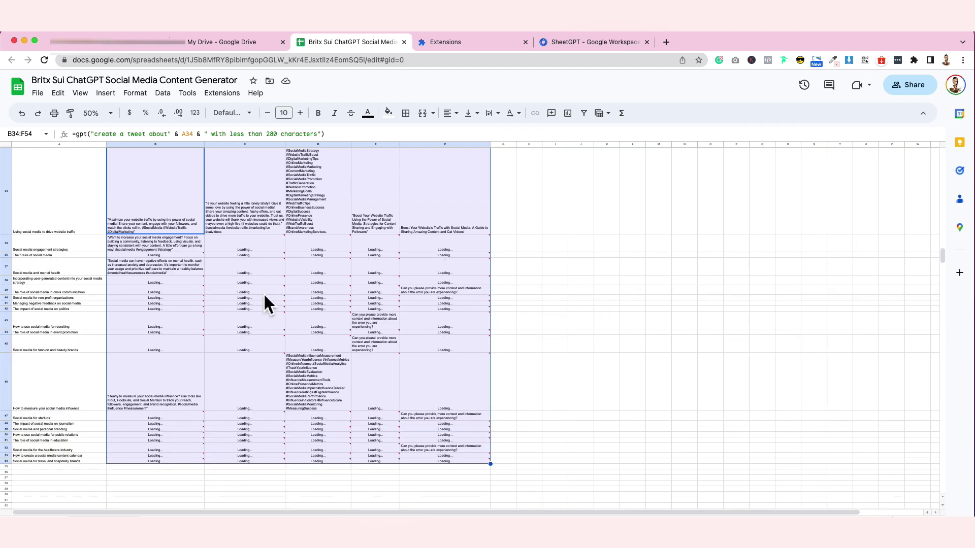
Compare the single-topic GPT formula and its output in B1 with the GPTLIST formula in A5.
left_click(626, 269)
scroll(532, 261, "up", 15)
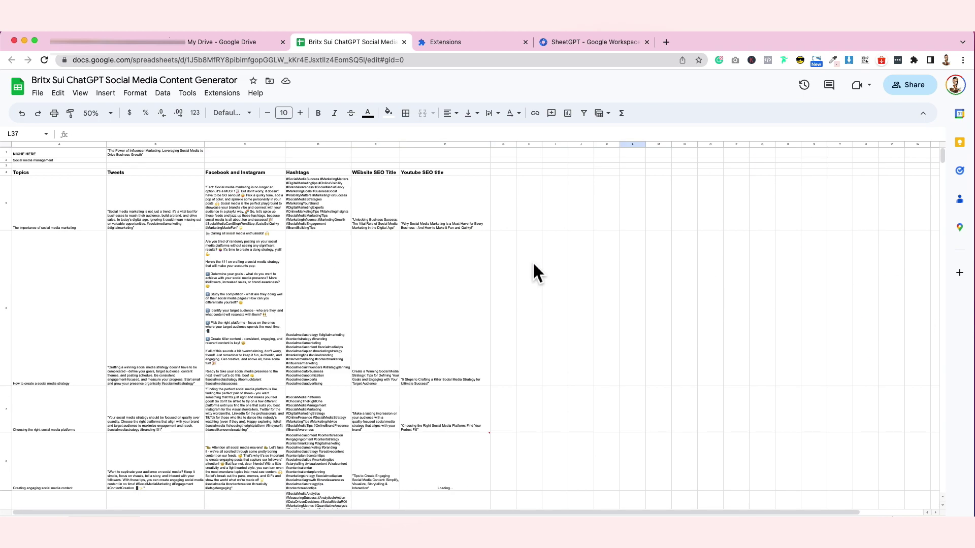
left_click(104, 113)
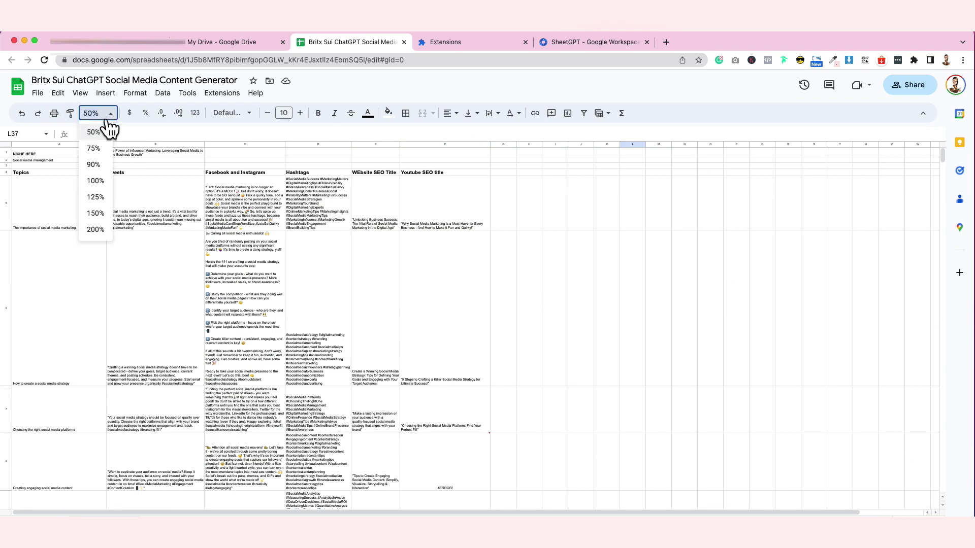
left_click(95, 181)
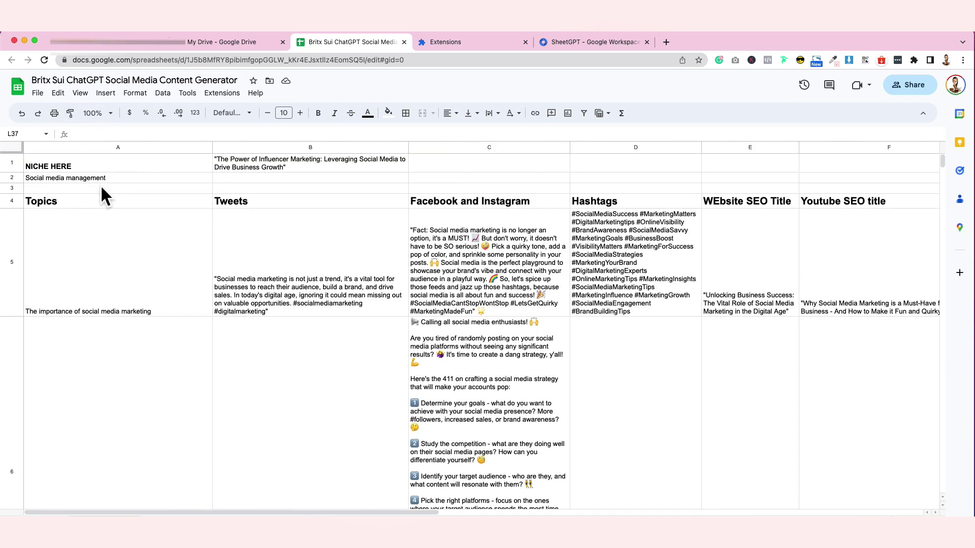
left_click(323, 171)
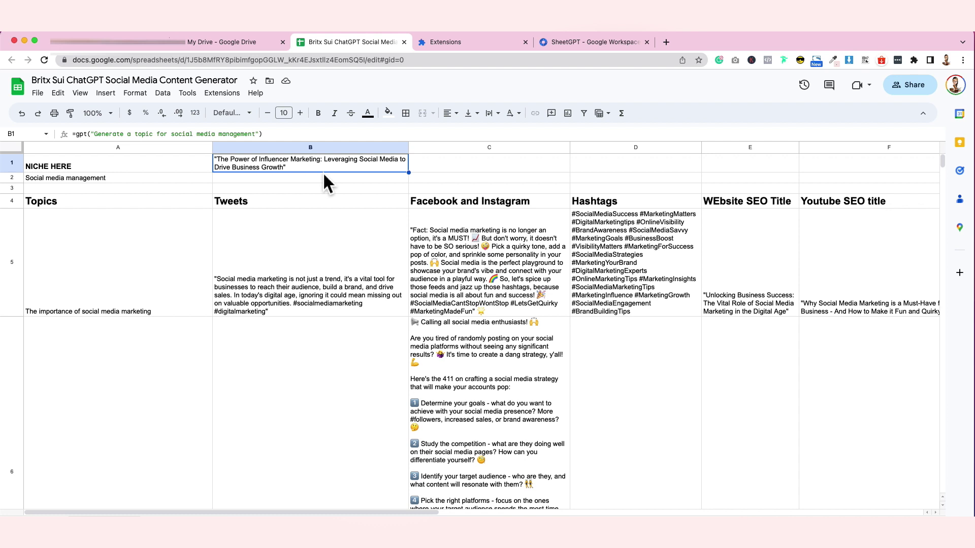
left_click(119, 254)
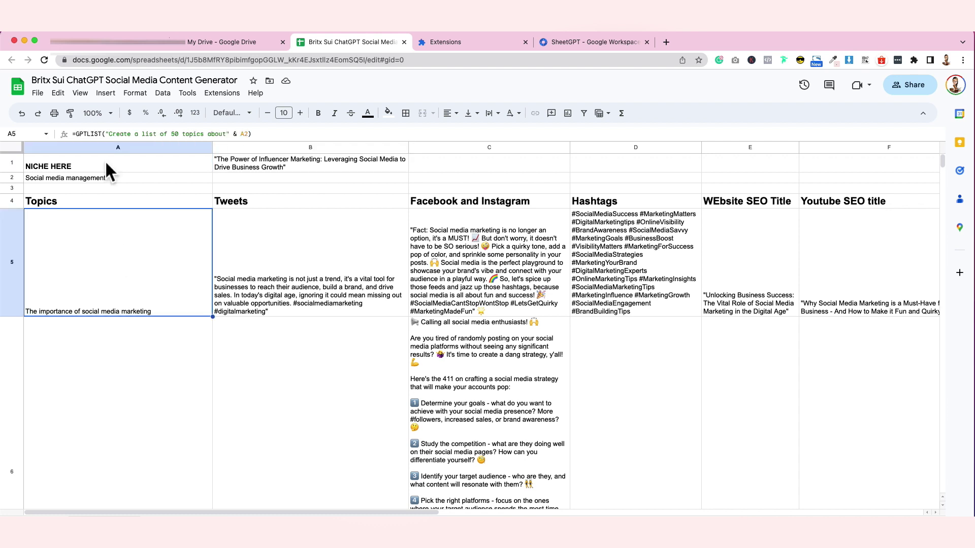
left_click(104, 135)
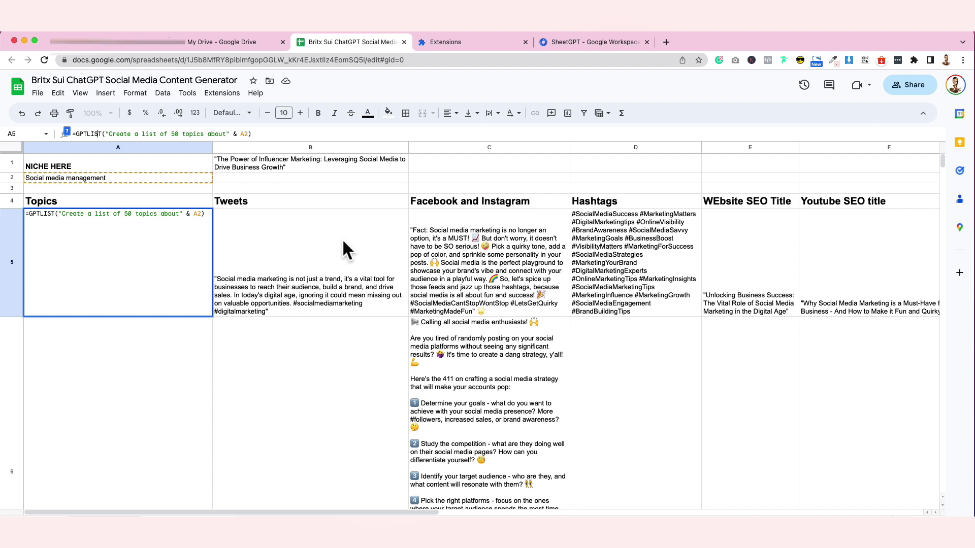
Examine how the Tweets formula in B5 references the topic in A5 outside the quoted prompt text.
left_click(343, 243)
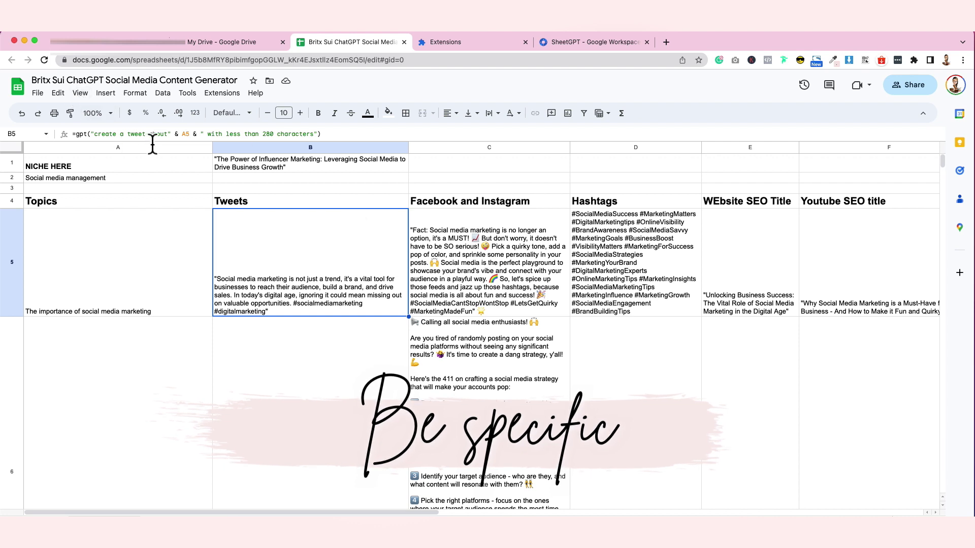
left_click(166, 259)
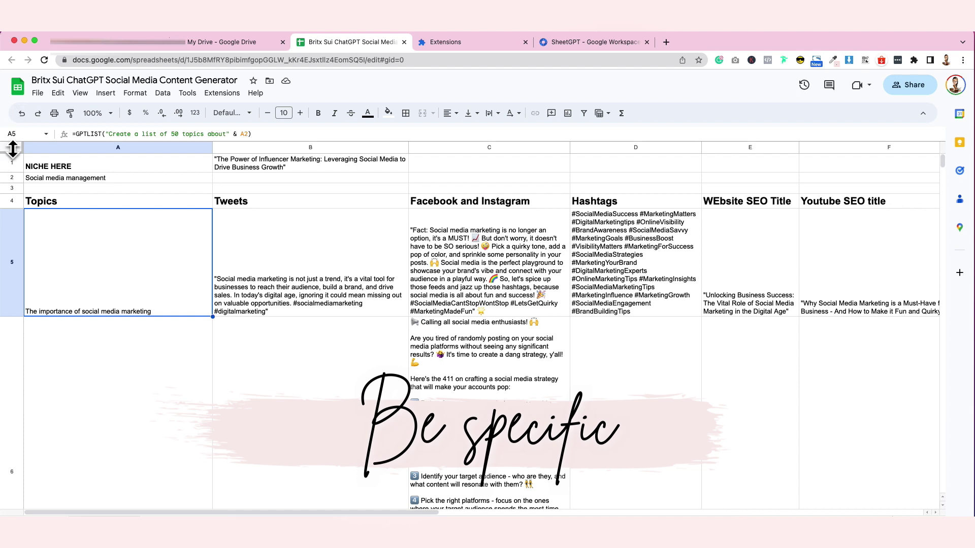
double_click(358, 267)
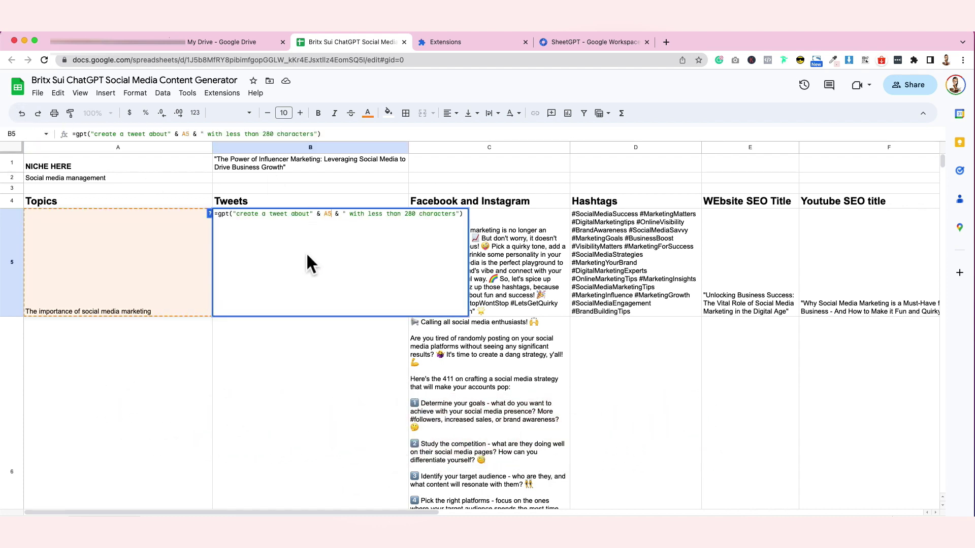
left_click(188, 272)
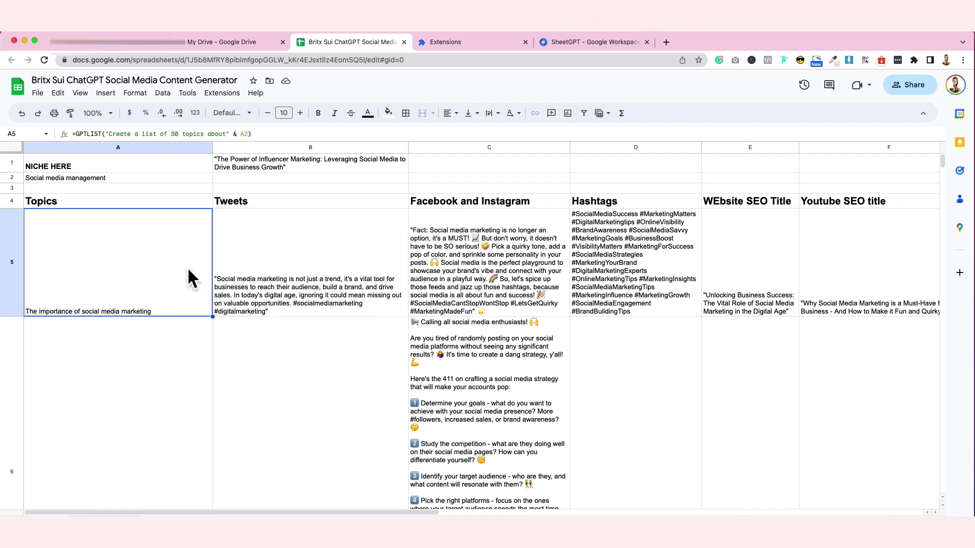
left_click(325, 270)
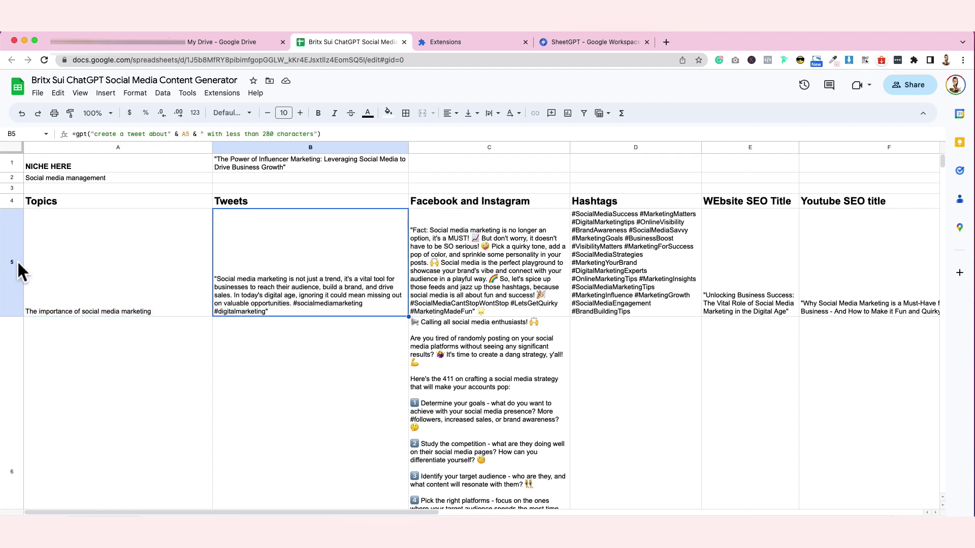
left_click(150, 281)
left_click(234, 277)
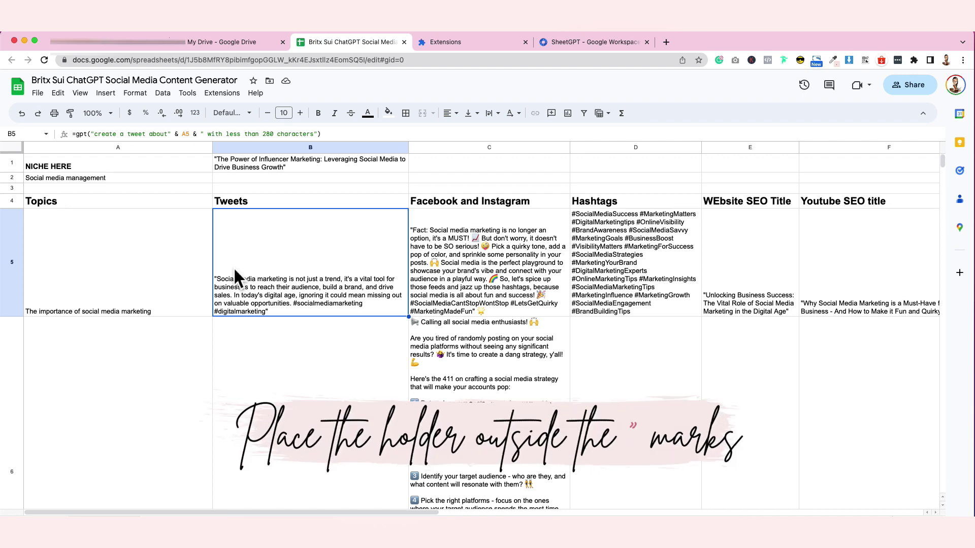
Remove the & between A5 and " with less than 280 characters" in the Tweets formula in B5.
left_click(192, 136)
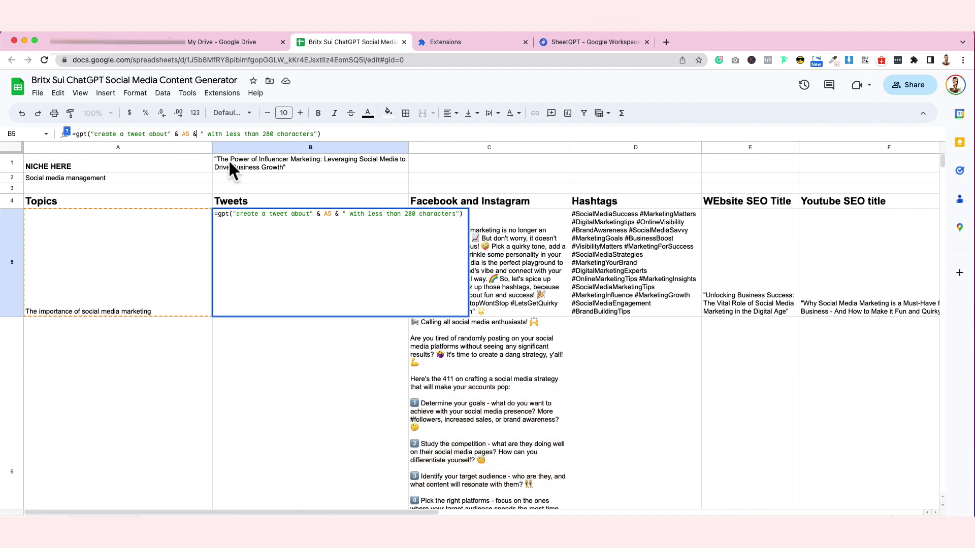
key("BackSpace")
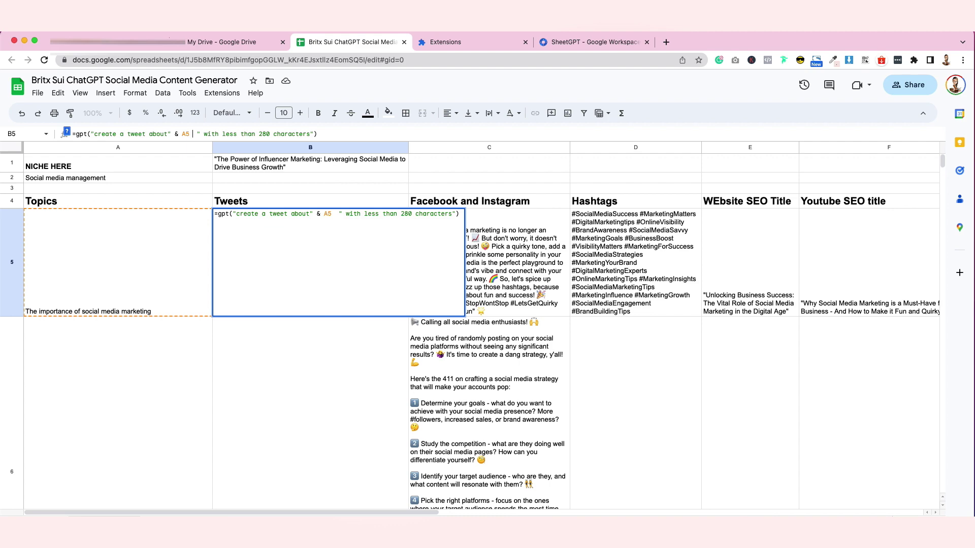
key("Return")
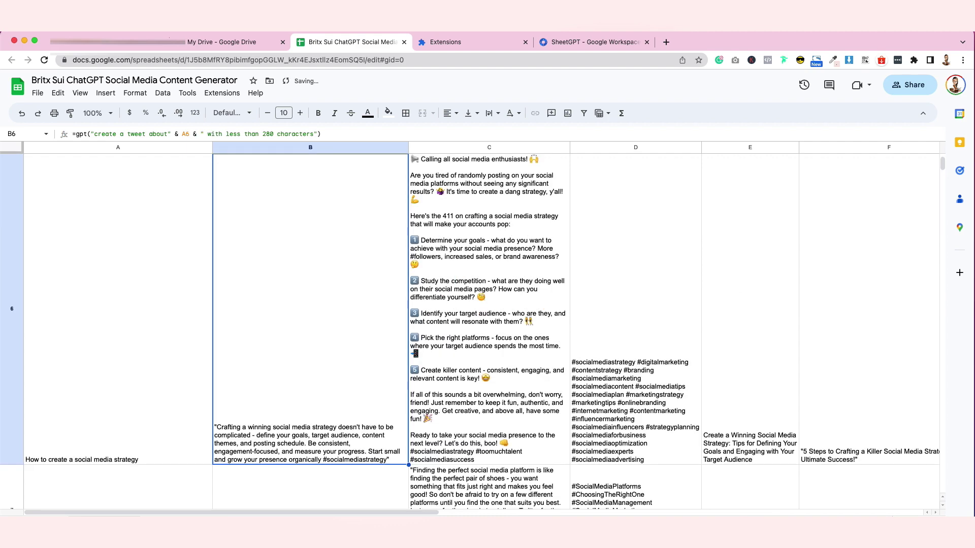
key("Up")
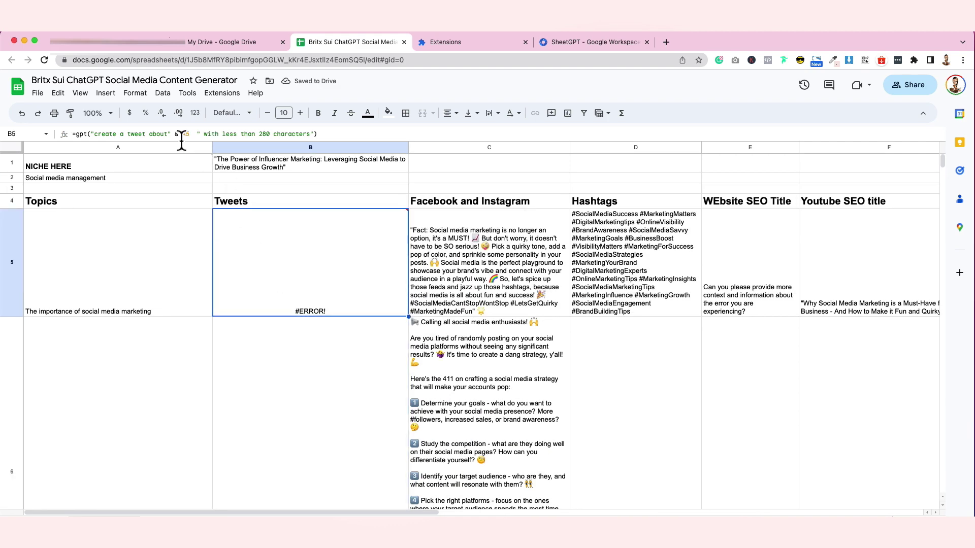
Remove the & before A5 in the Tweets formula in B5 and recalculate the cell.
left_click(181, 135)
key("BackSpace")
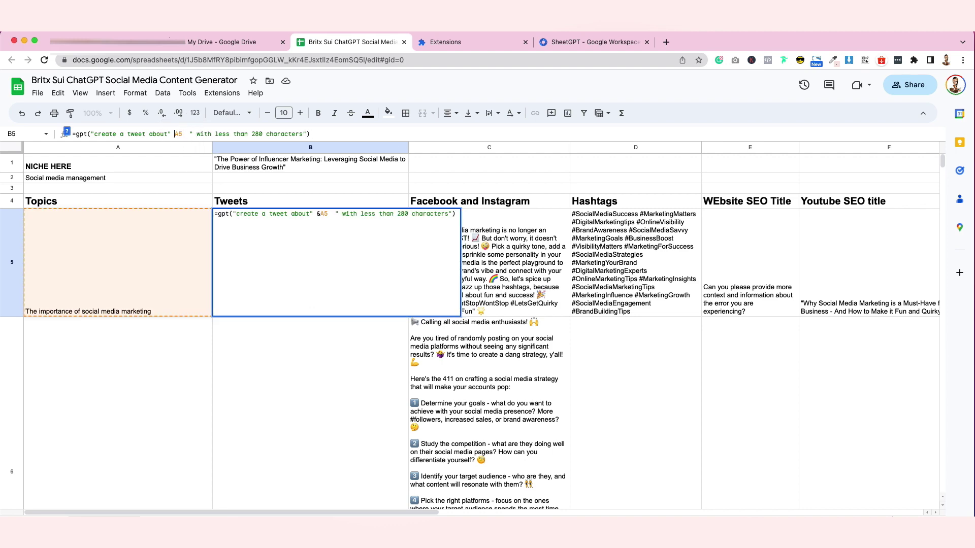
key("Return")
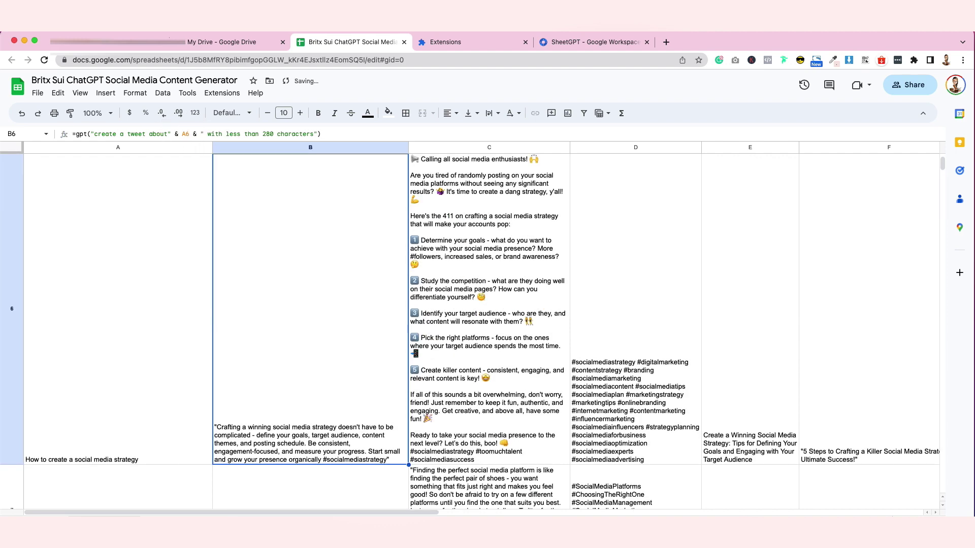
scroll(239, 148, "down", 5)
scroll(239, 148, "up", 5)
key("Up")
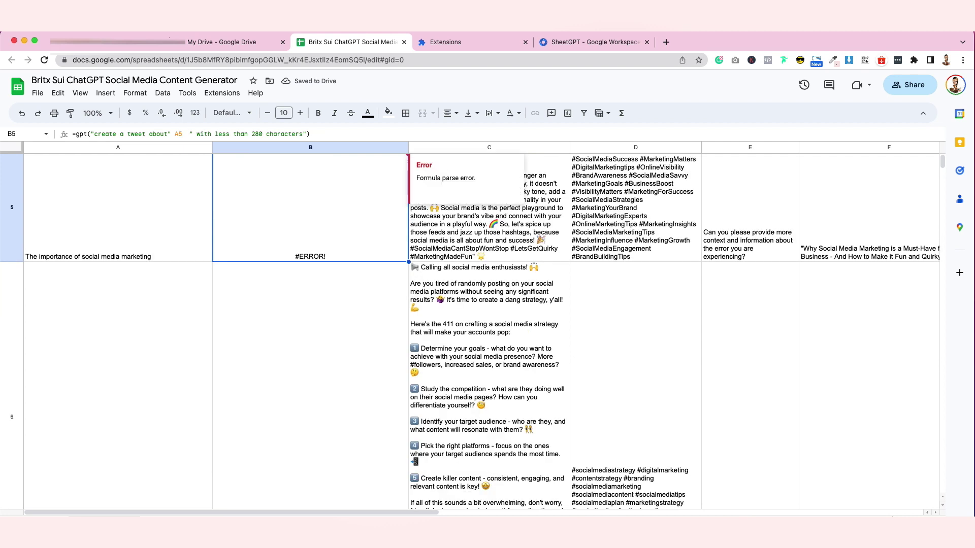
Restore the & on both sides of A5 in the Tweets formula in B5 and apply the formula.
left_click(174, 140)
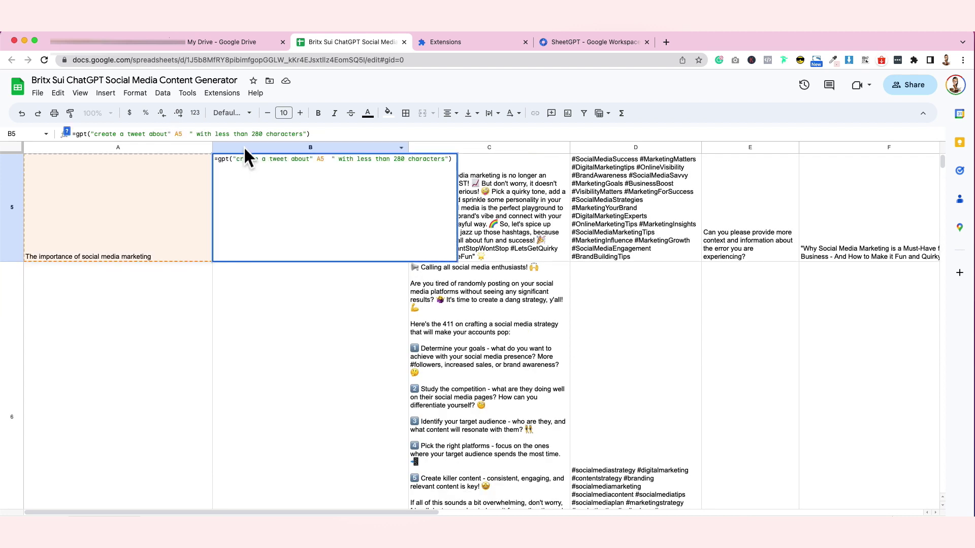
type("&")
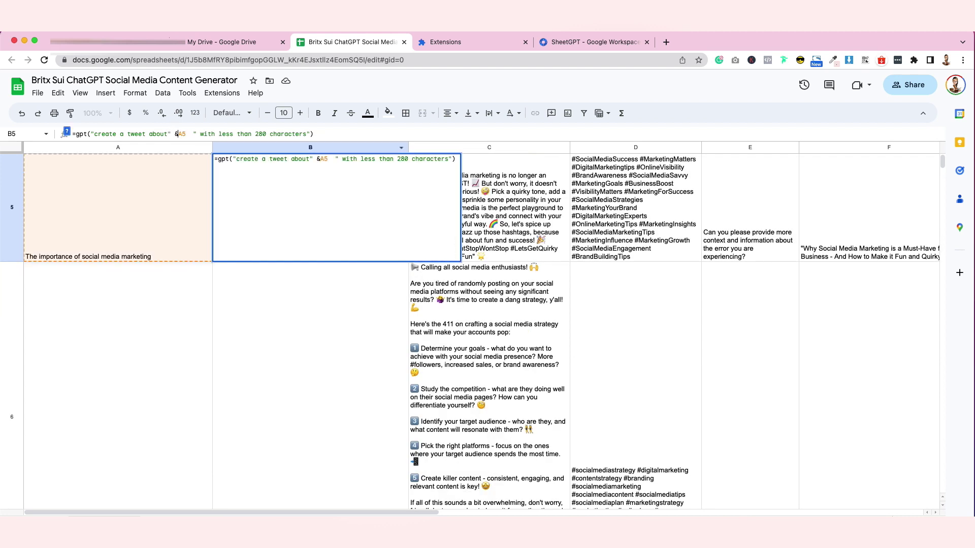
key("Right")
key("Right")
type("&")
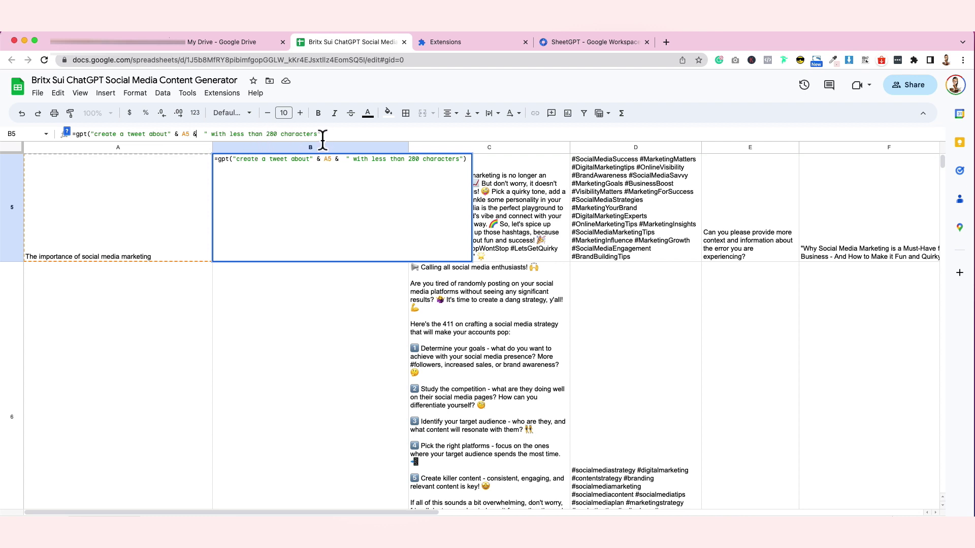
left_click_drag(318, 134, 218, 134)
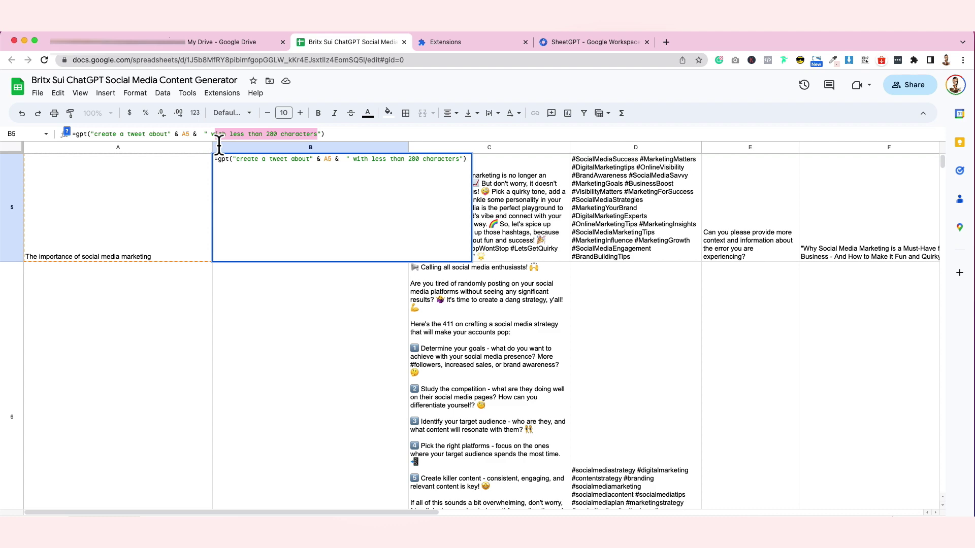
left_click(529, 199)
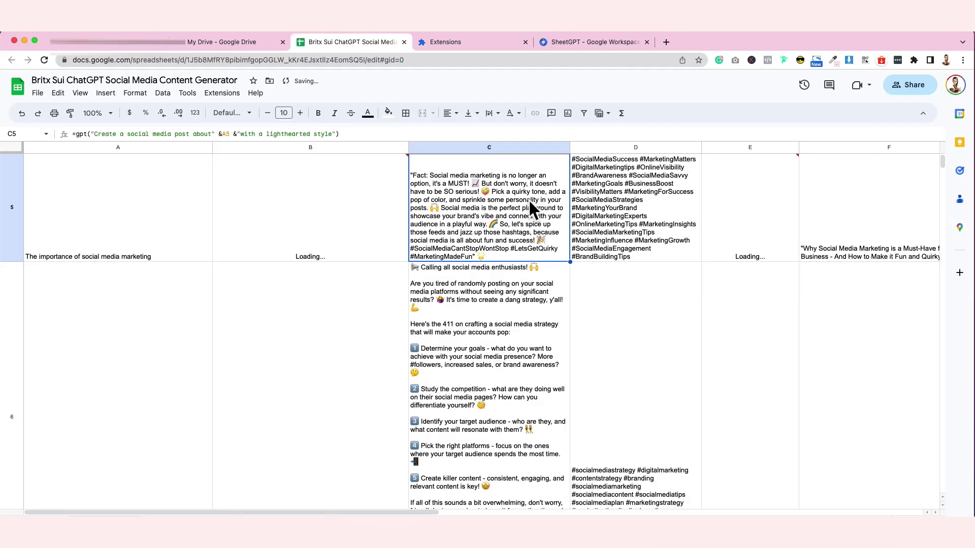
Examine how the Facebook and Instagram formula in C5 combines the topic in A5 with the lighthearted style instruction.
left_click(233, 137)
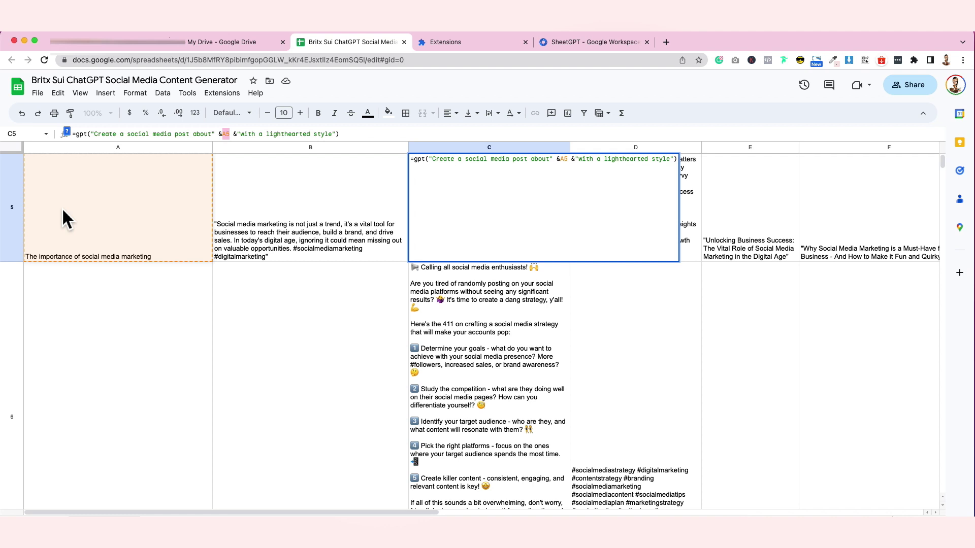
left_click(147, 134)
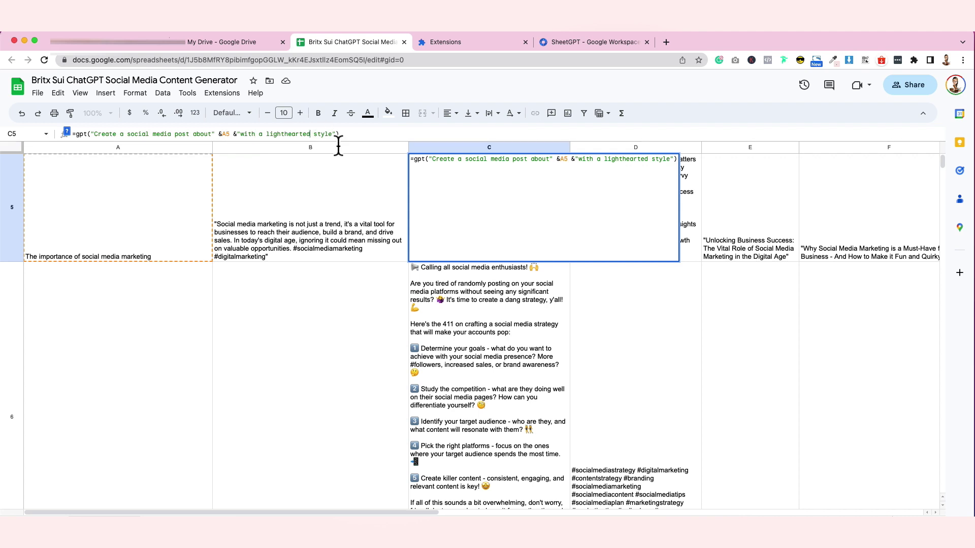
left_click(468, 378)
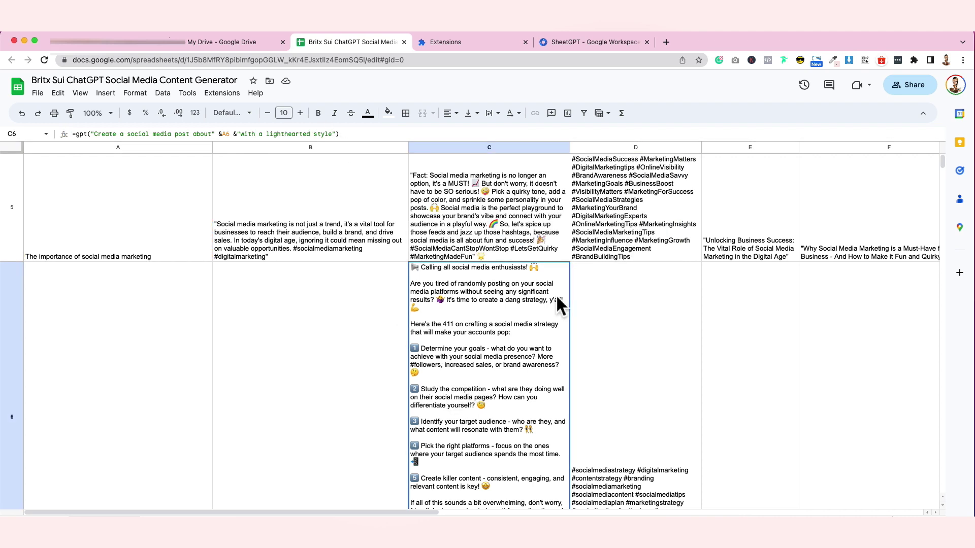
left_click(533, 217)
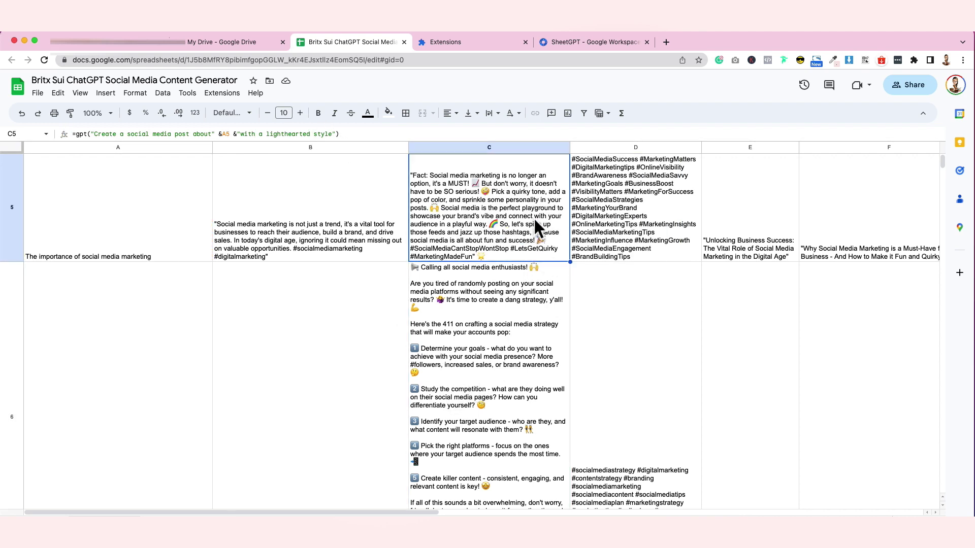
scroll(533, 218, "up", 1)
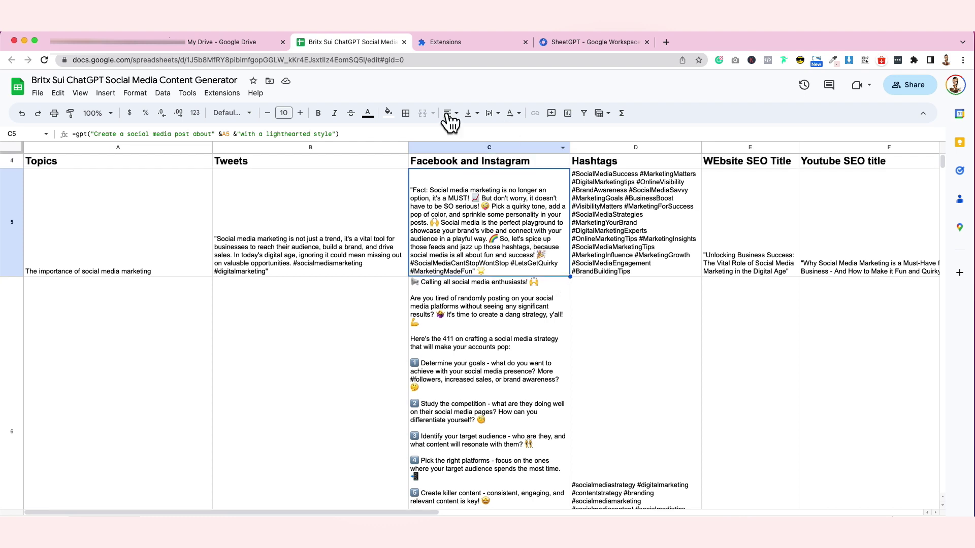
Copy &"with a lighthearted style" from the Facebook and Instagram formula in C5, then remove it and regenerate the post.
left_click(339, 135)
left_click_drag(335, 135, 233, 135)
key("ctrl+c")
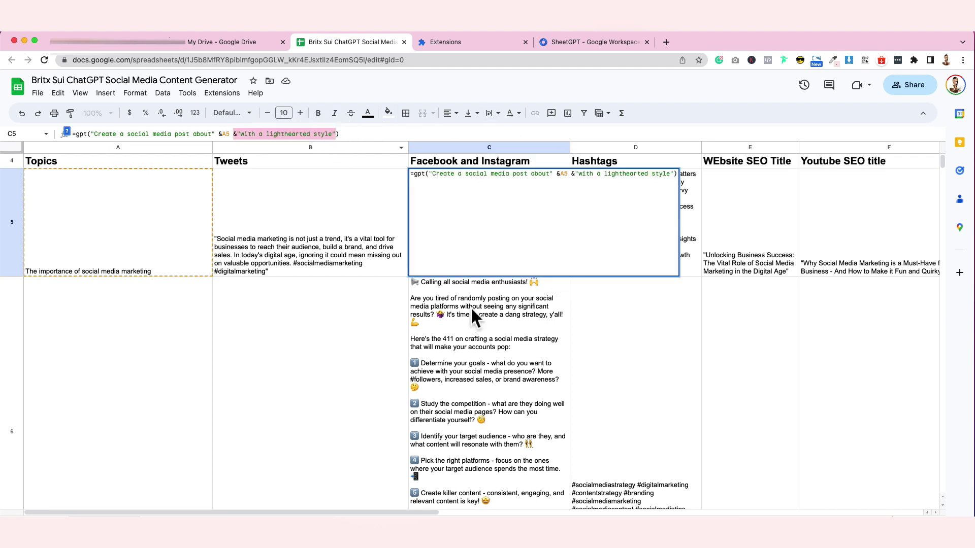
key("BackSpace")
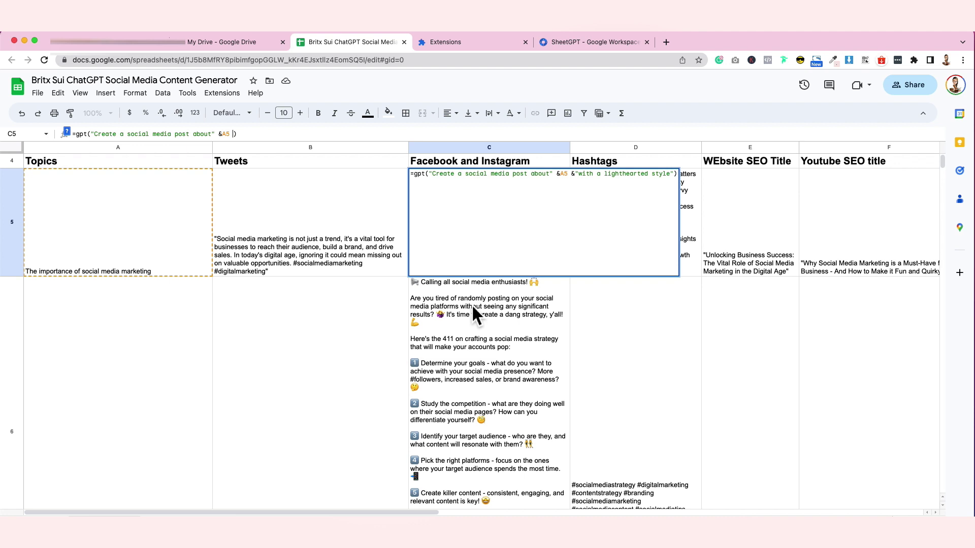
key("Return")
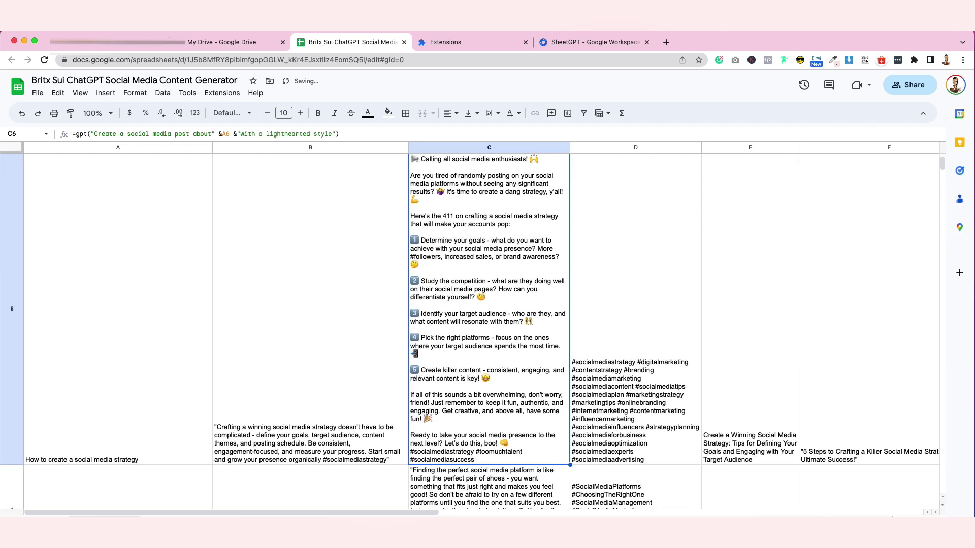
key("Up")
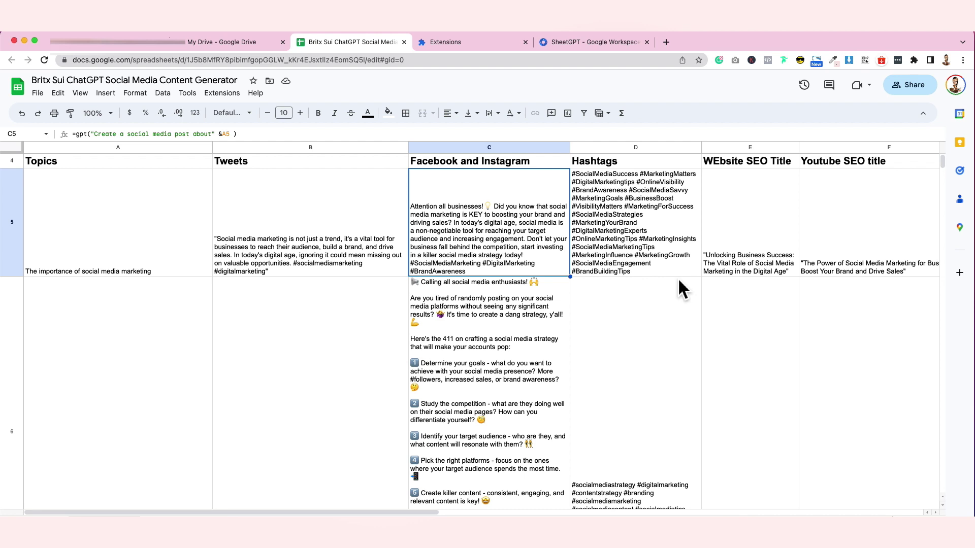
Paste &"with a lighthearted style" back after A5 in the C5 formula and apply it.
left_click(233, 133)
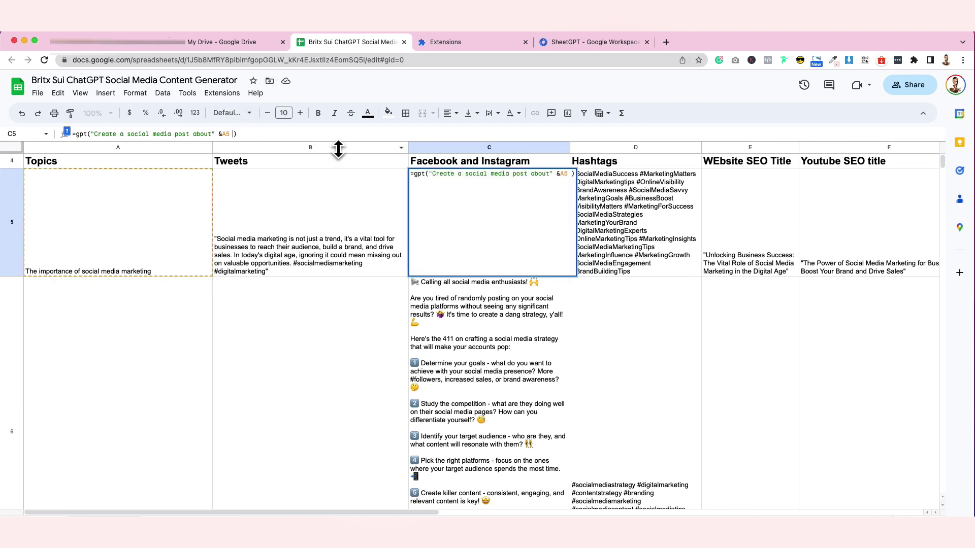
key("ctrl+v")
key("Return")
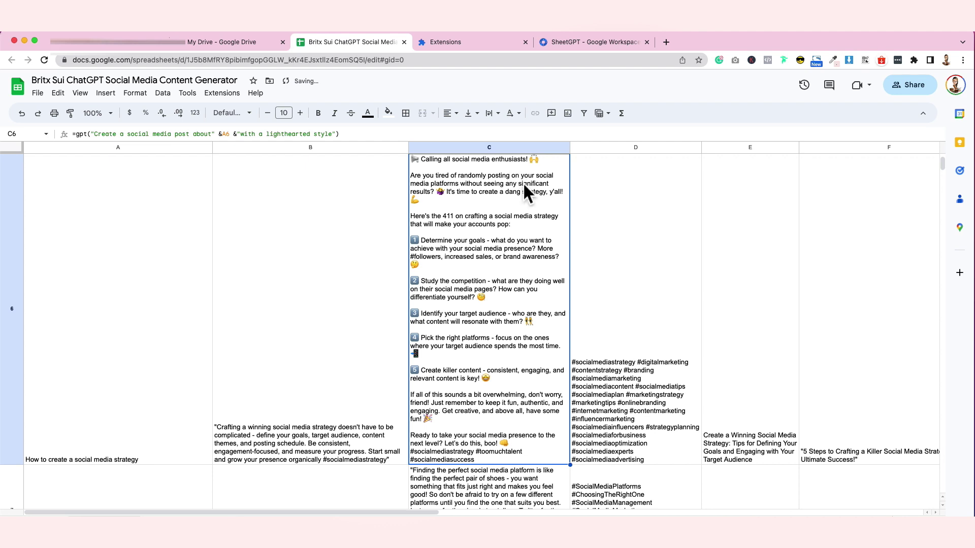
key("Up")
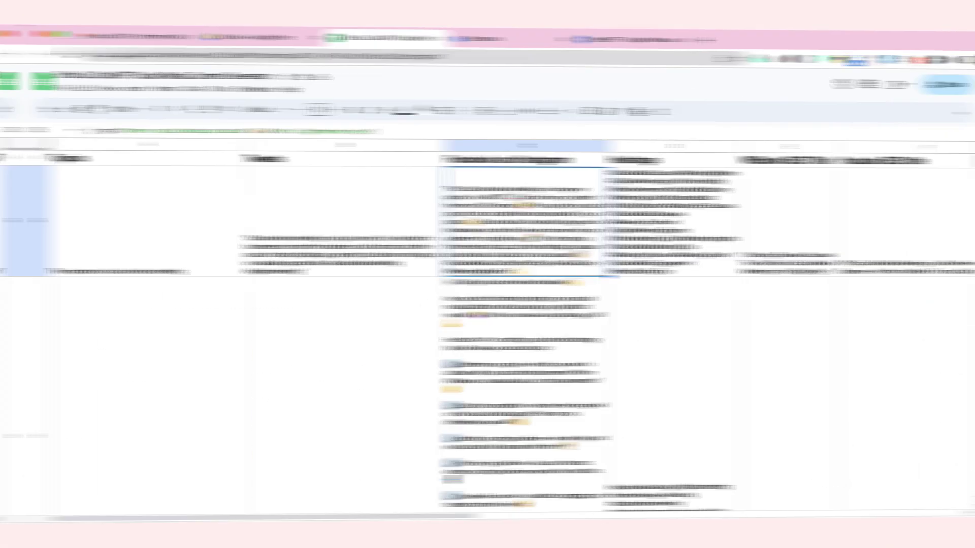
Compare the Hashtags formulas in D5 and D6 and the topic cells they reference.
left_click(635, 222)
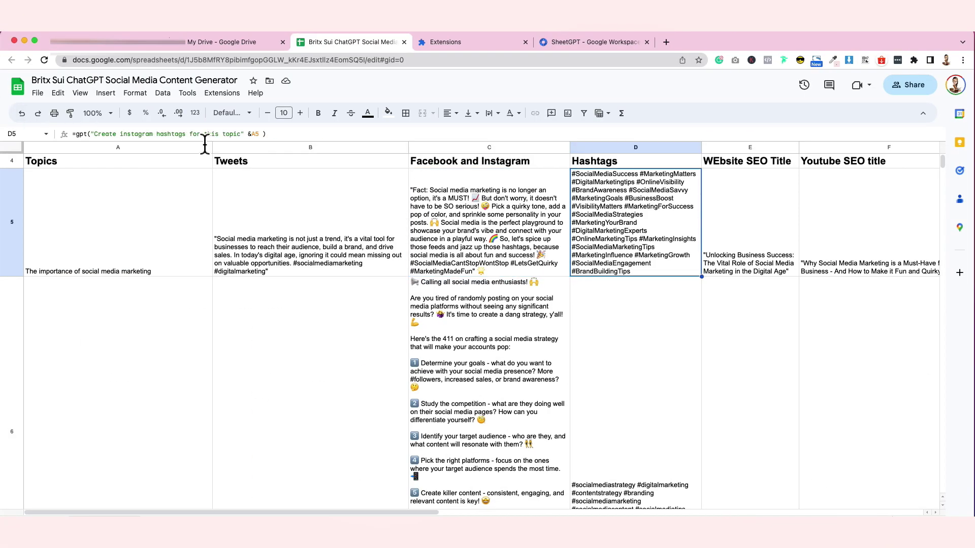
left_click(258, 134)
left_click(671, 284)
key("Up")
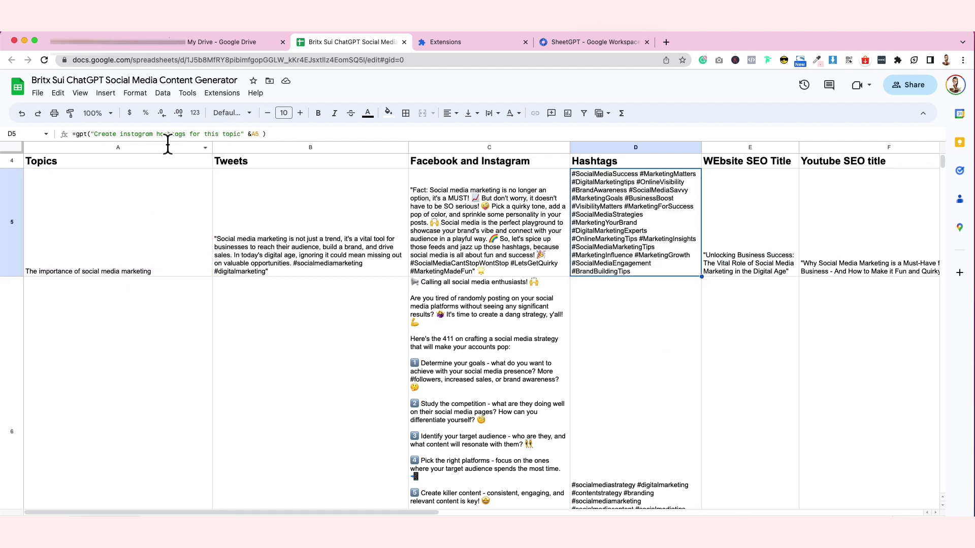
left_click(635, 299)
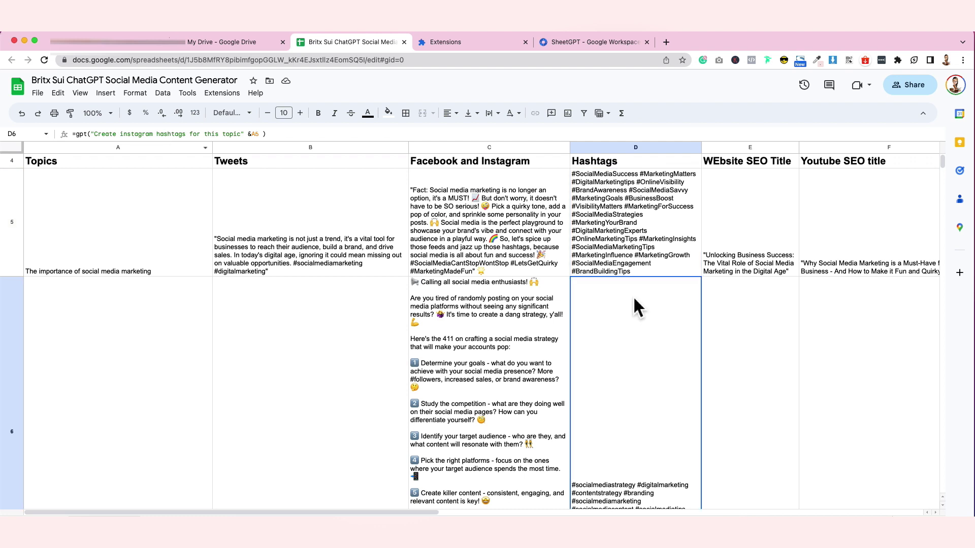
left_click(625, 254)
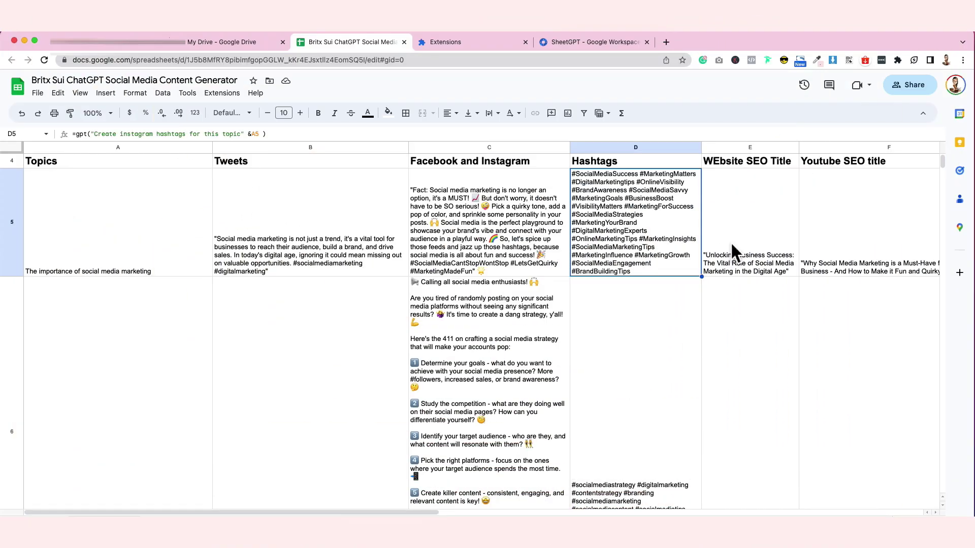
Remove & "with no hashtags included" from the Website SEO Title formula in E5 and regenerate the title.
left_click(742, 244)
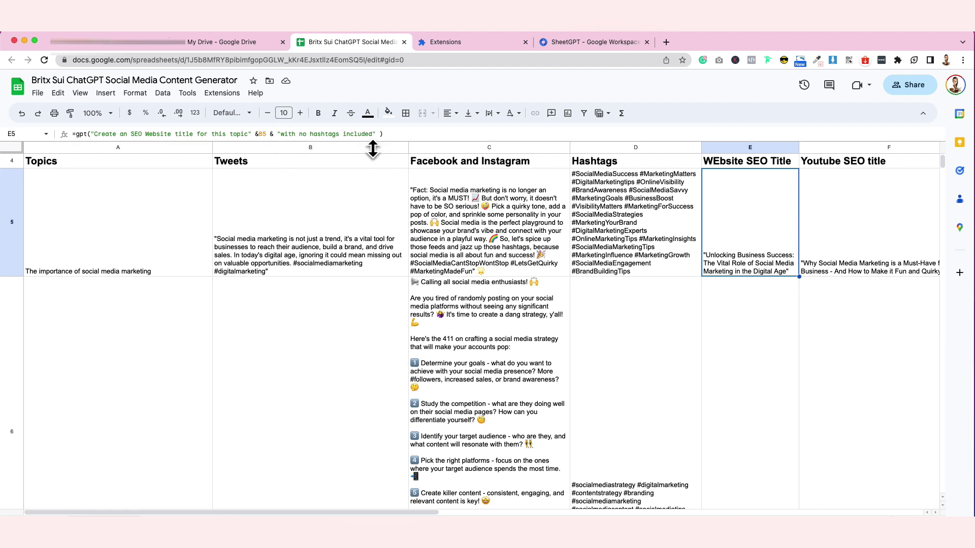
left_click_drag(376, 134, 273, 144)
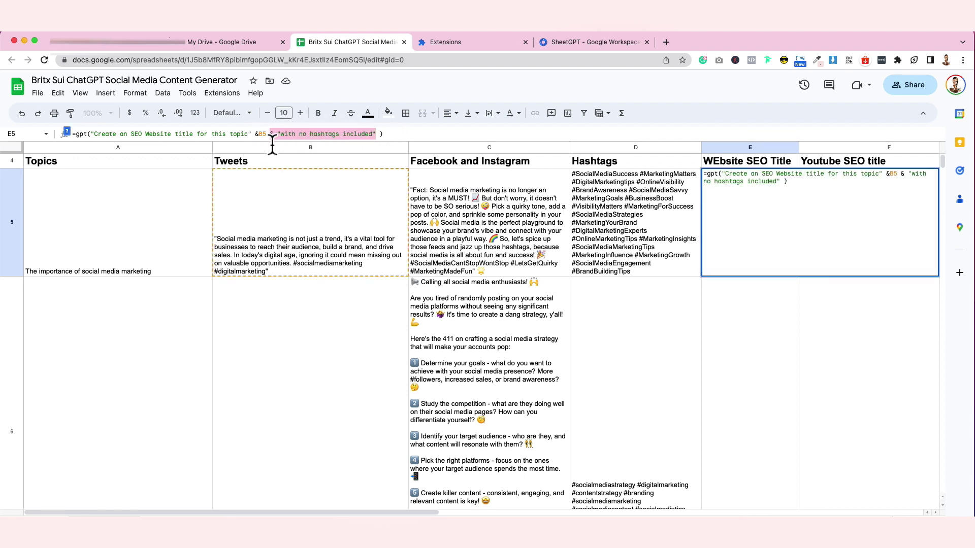
key("BackSpace")
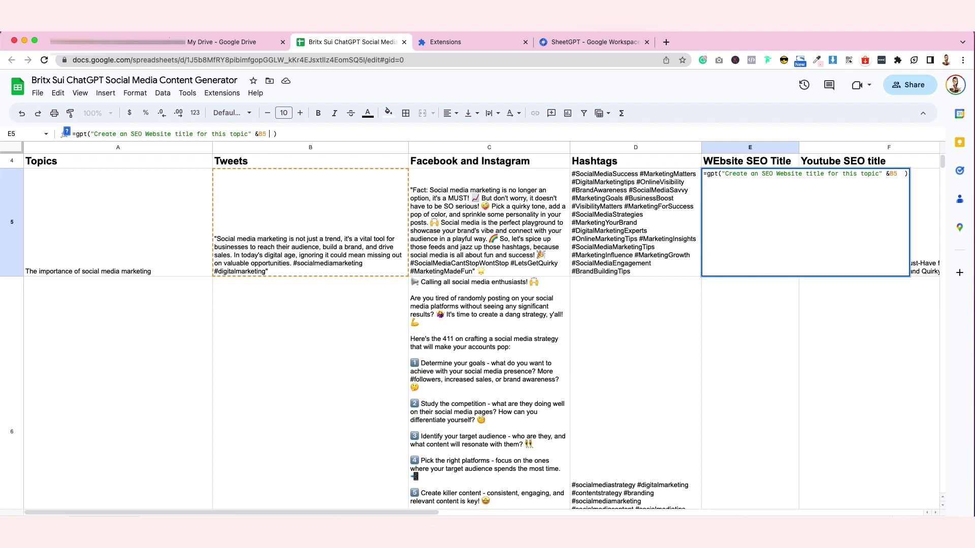
key("BackSpace")
key("Return")
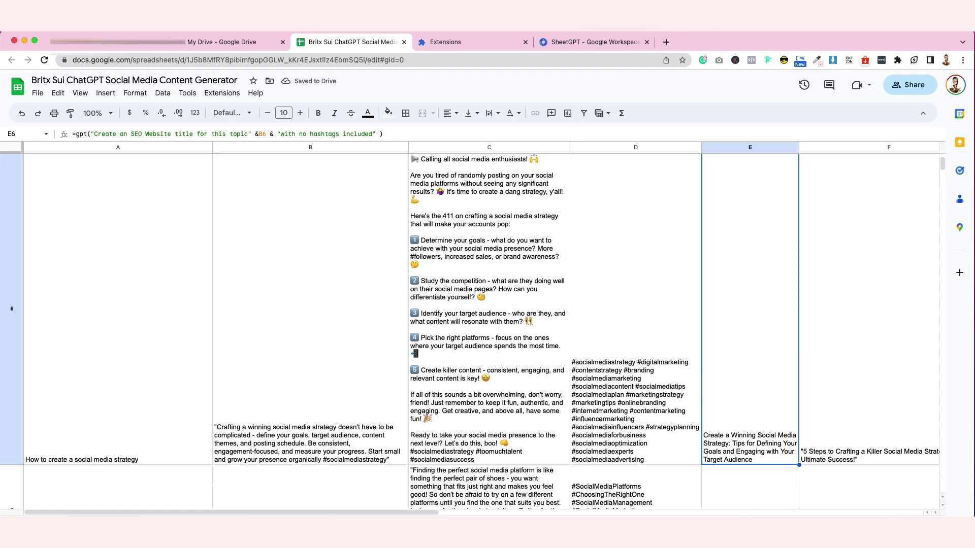
key("Up")
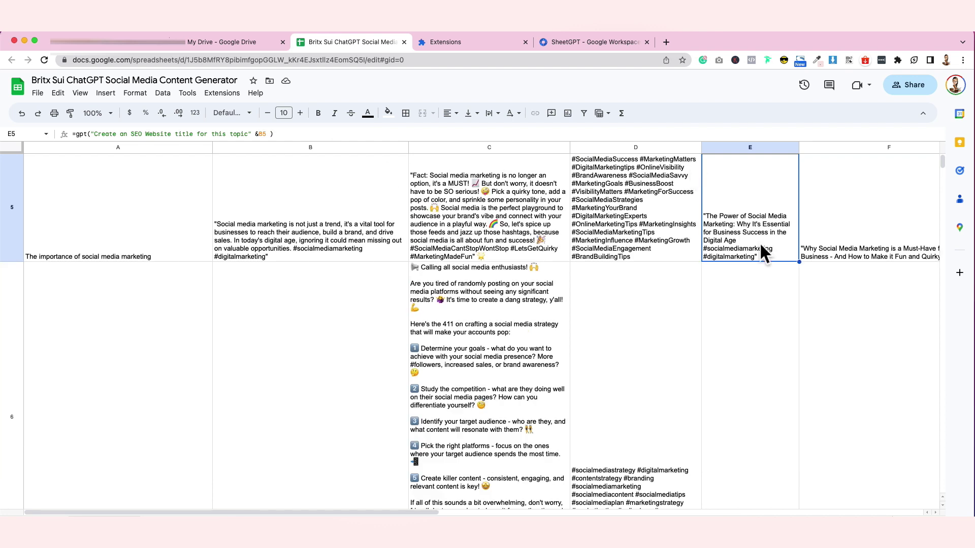
Restore & "with no hashtags included" after B5 in the Website SEO Title formula in E5.
type("=gpt(\"Create an SEO Website title for this topic\" &B5 & \"with no hashtags included\" )")
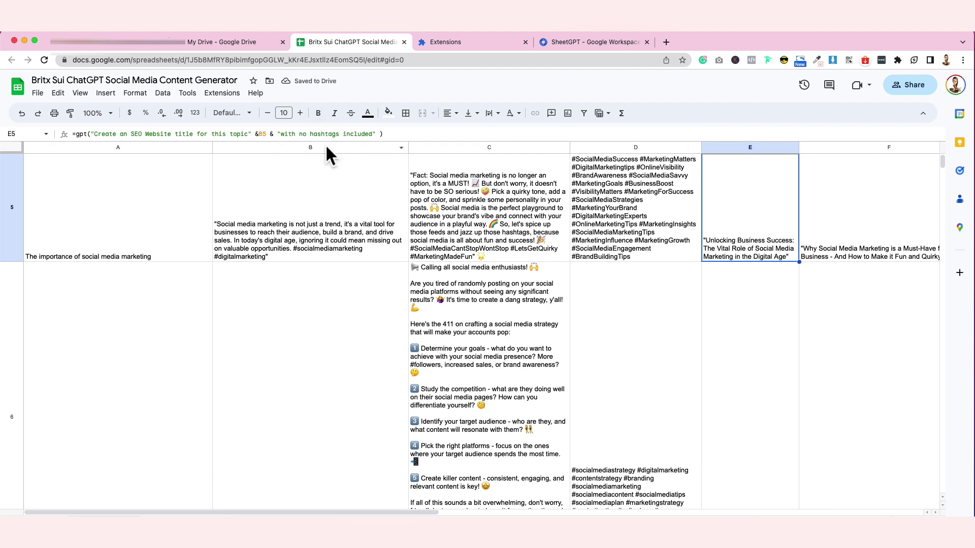
left_click(170, 134)
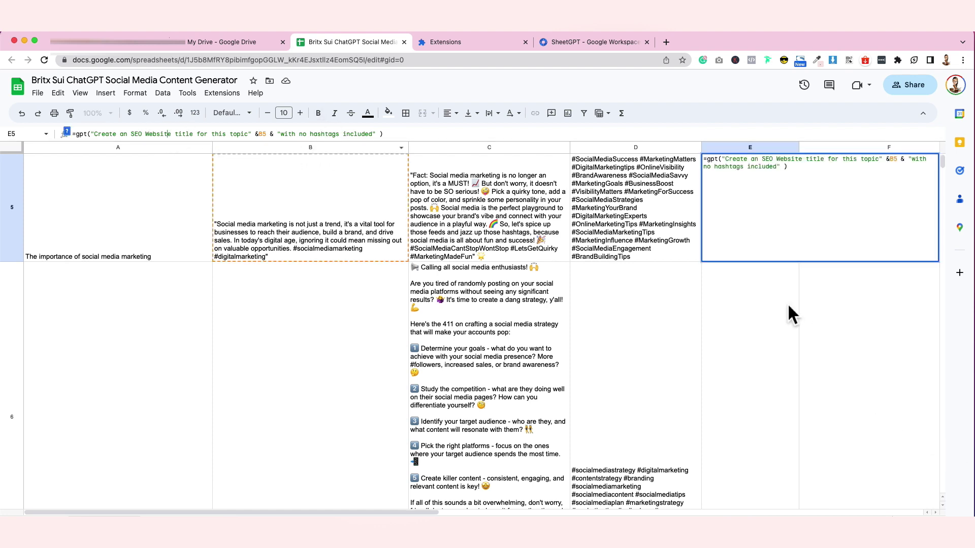
key("Return")
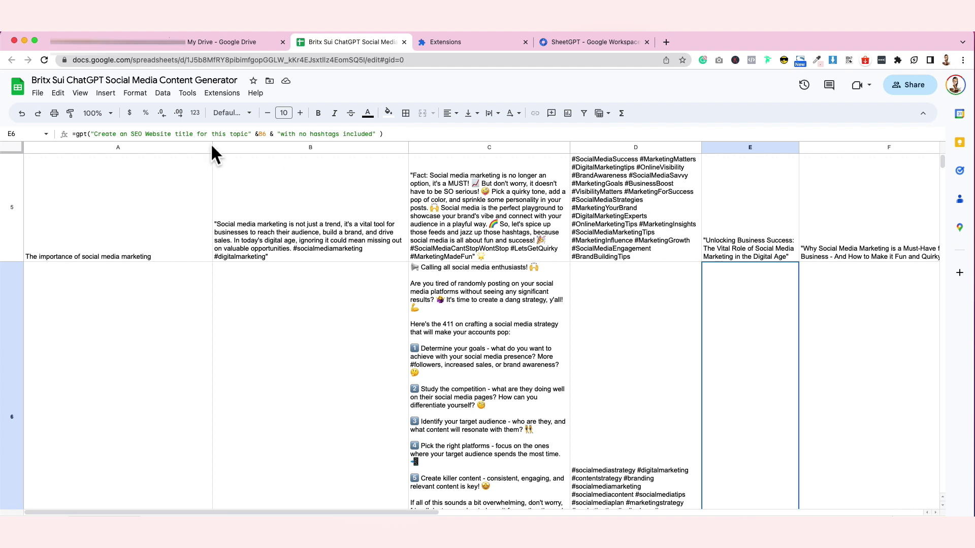
Delete the word SEO from the Website title prompt in the E6 formula.
left_click(149, 134)
key("BackSpace")
key("BackSpace")
key("BackSpace")
key("BackSpace")
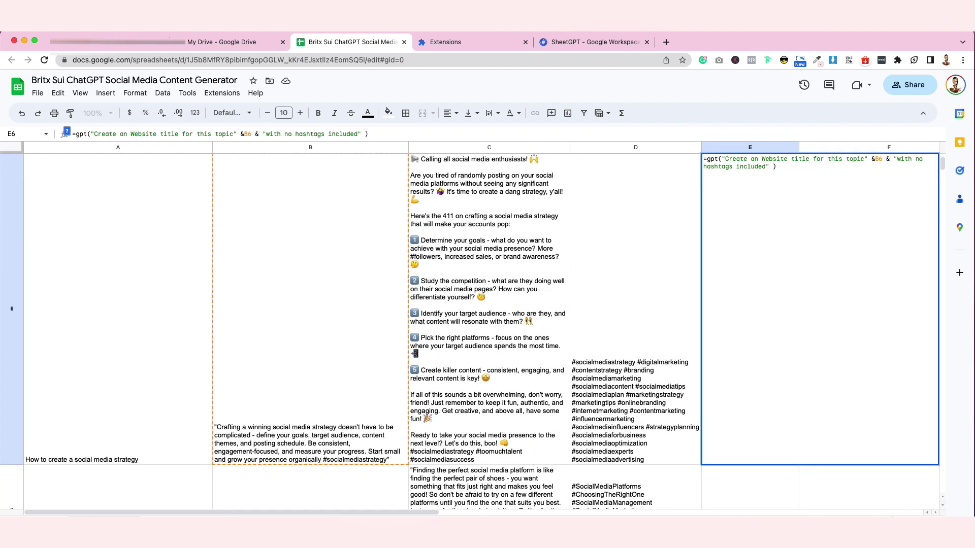
Insert "using the mostly searched words in google search engine" before "with no hashtags included" in the E6 Website title formula and regenerate it.
left_click(265, 134)
type("usi")
type("ng the mo")
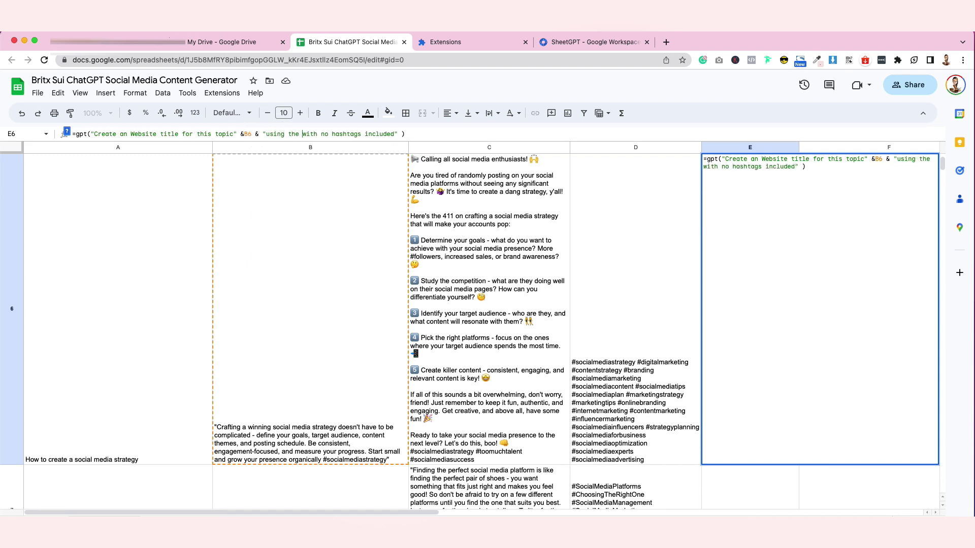
type("stly searched")
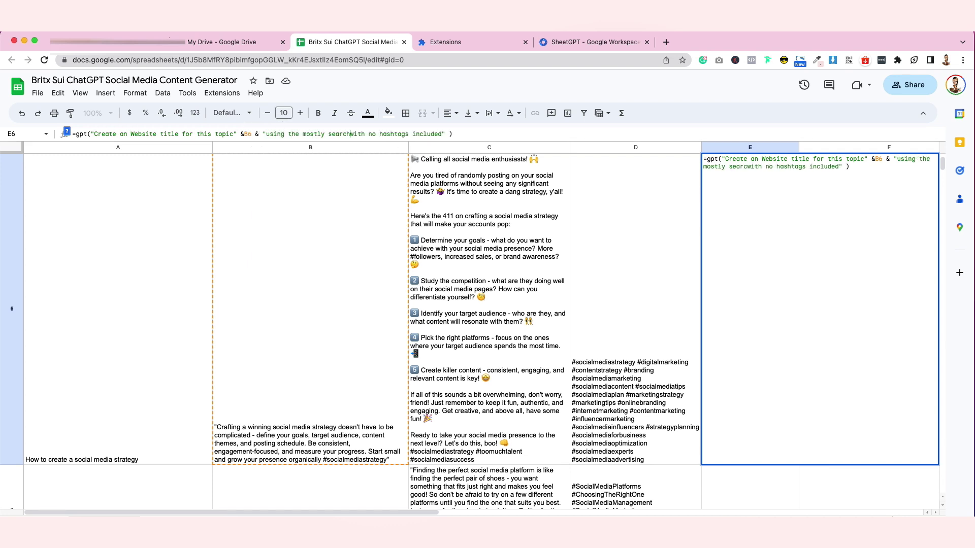
type(" words i")
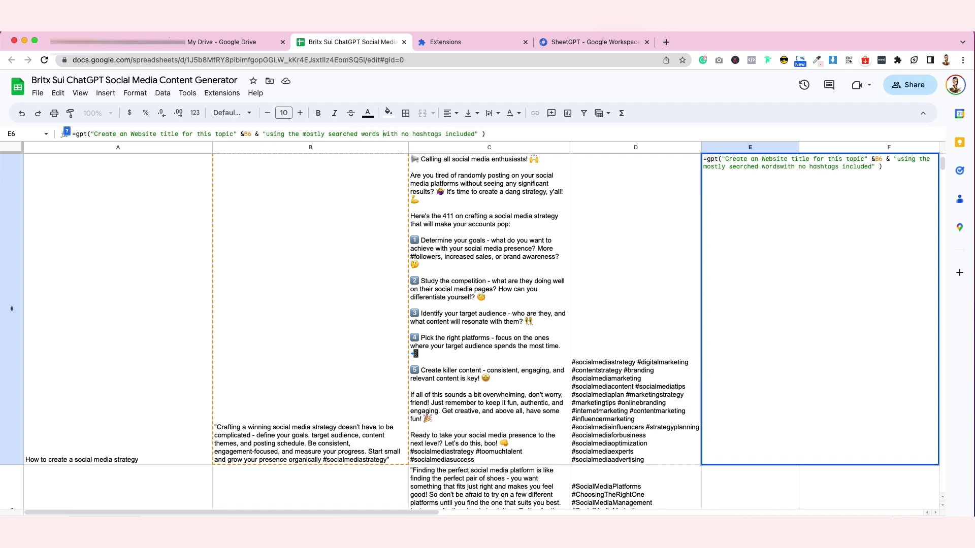
type("n goodle")
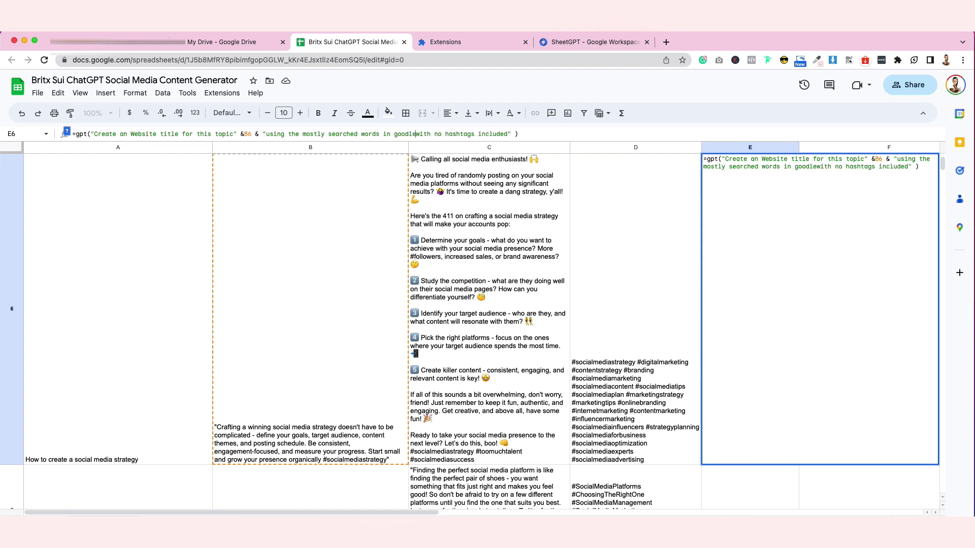
key("BackSpace")
key("BackSpace")
key("BackSpace")
key("BackSpace")
type("gle search e")
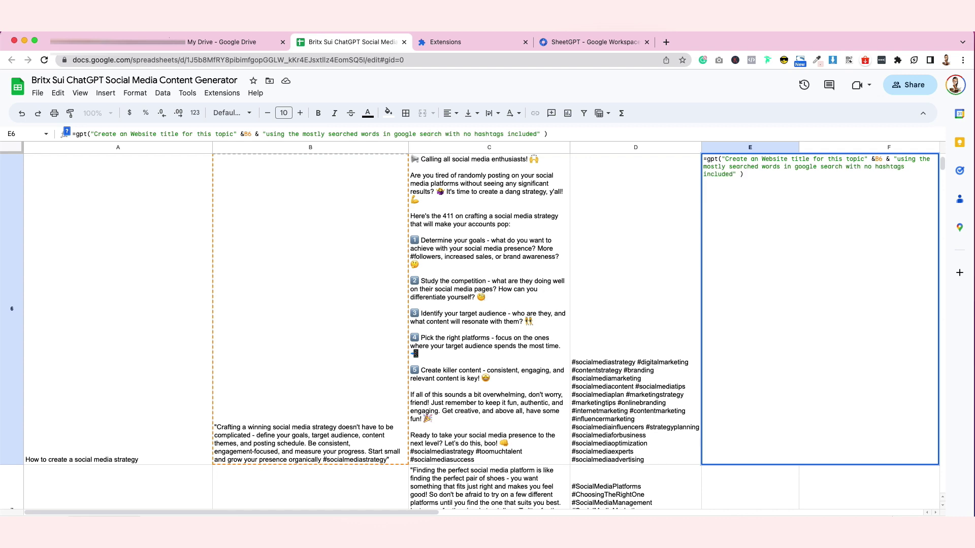
type("ngine")
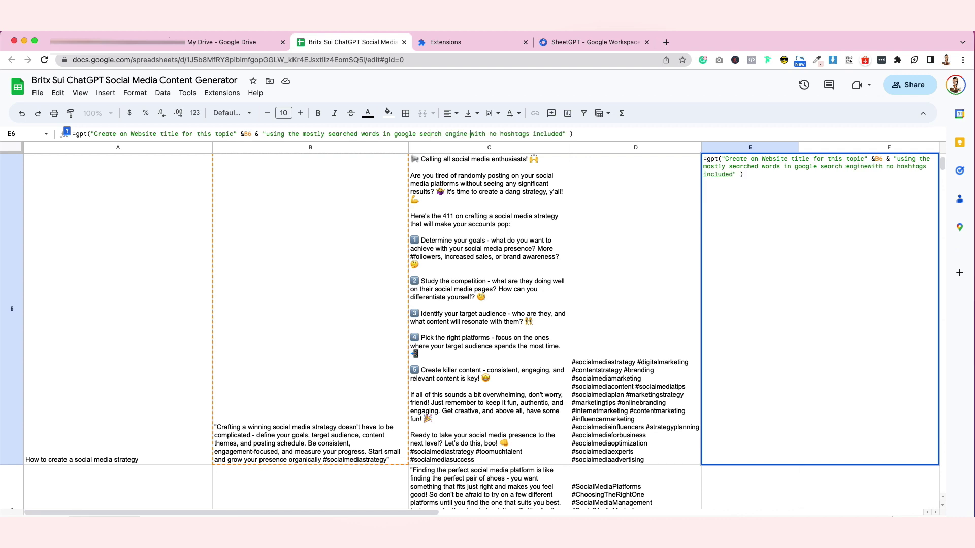
key("Return")
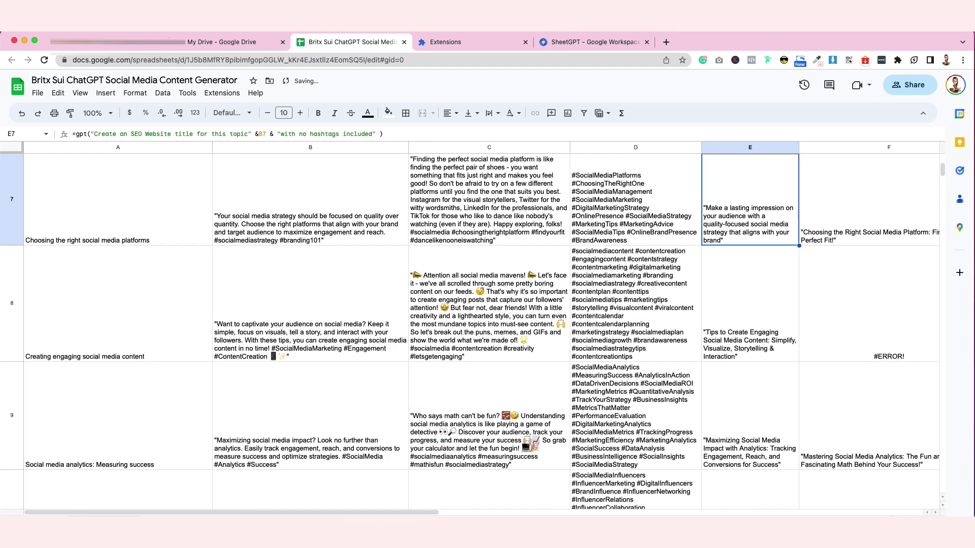
key("Up")
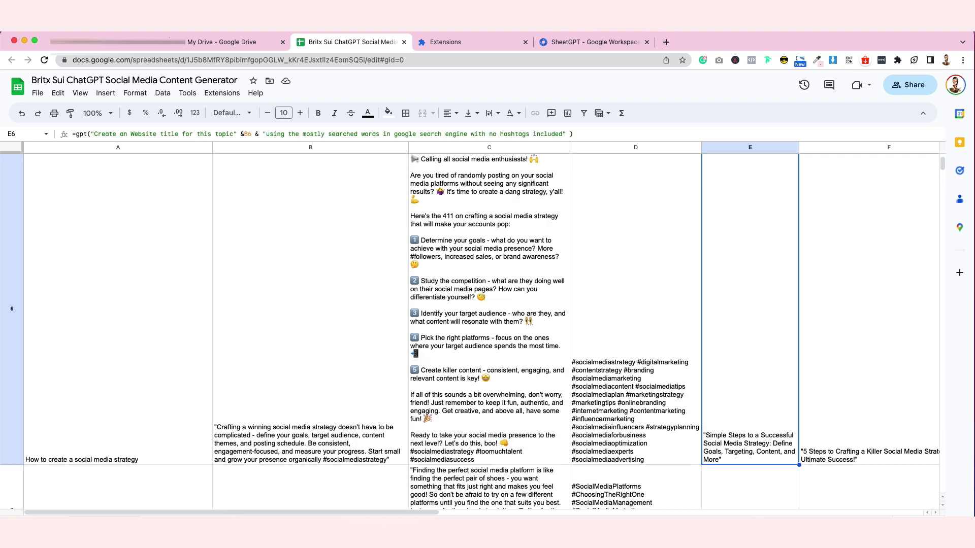
key("Down")
key("Up")
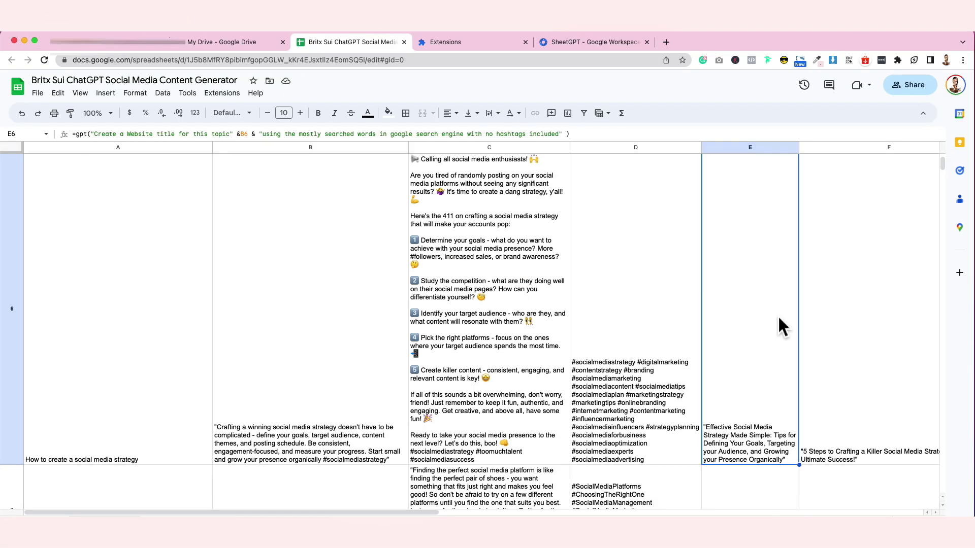
Copy the full Website title formula from E6 and replace the formula in E5 with it.
scroll(782, 326, "right", 2)
scroll(552, 395, "up", 2)
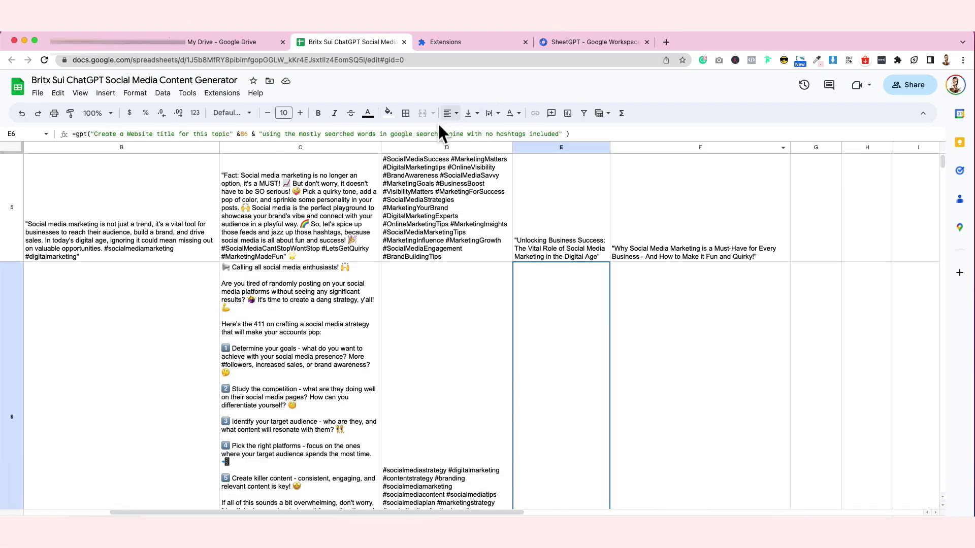
left_click_drag(580, 134, 23, 136)
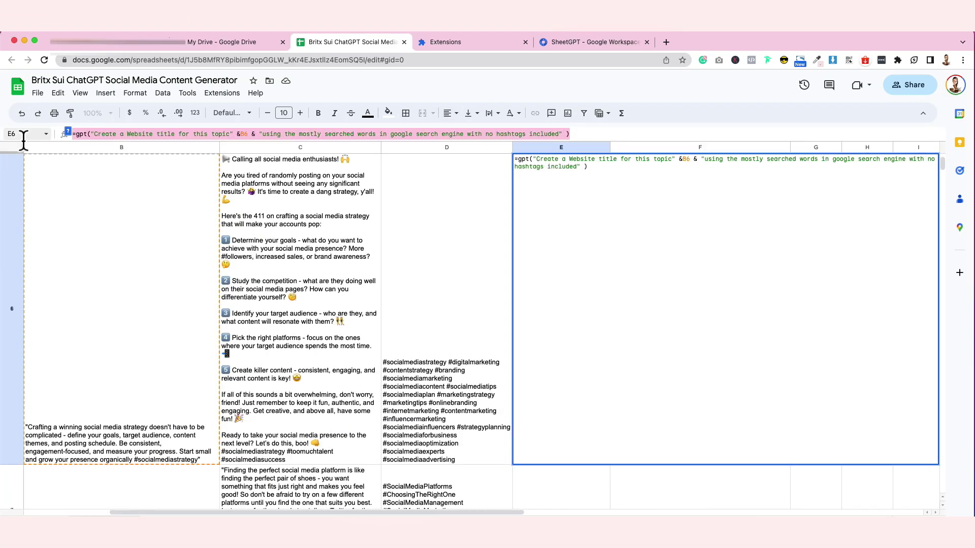
key("Escape")
key("Right")
key("Up")
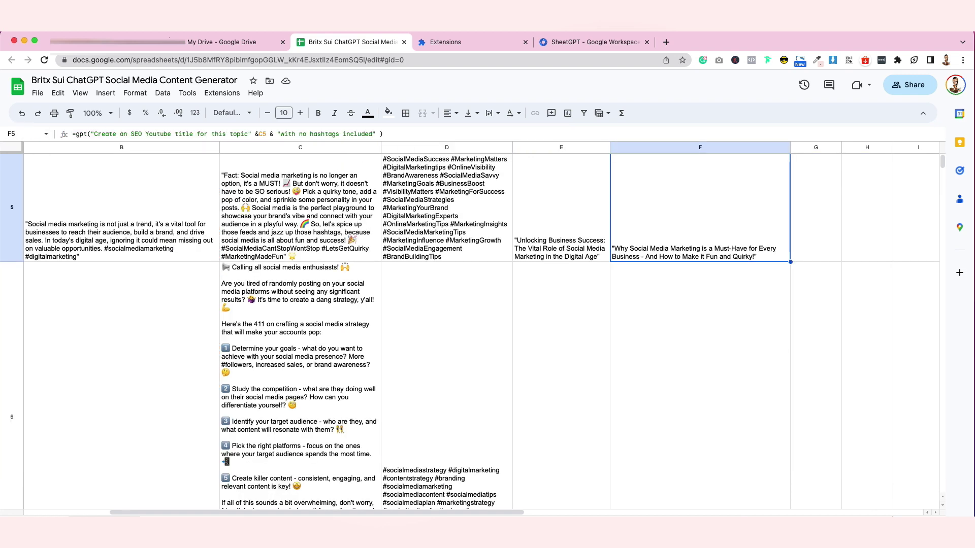
key("Left")
left_click_drag(403, 134, 45, 135)
type("=gpt(\"Create a Website title for this topic\" &B6 & \"using the most searched words in google search engine with no hashtags included\" )")
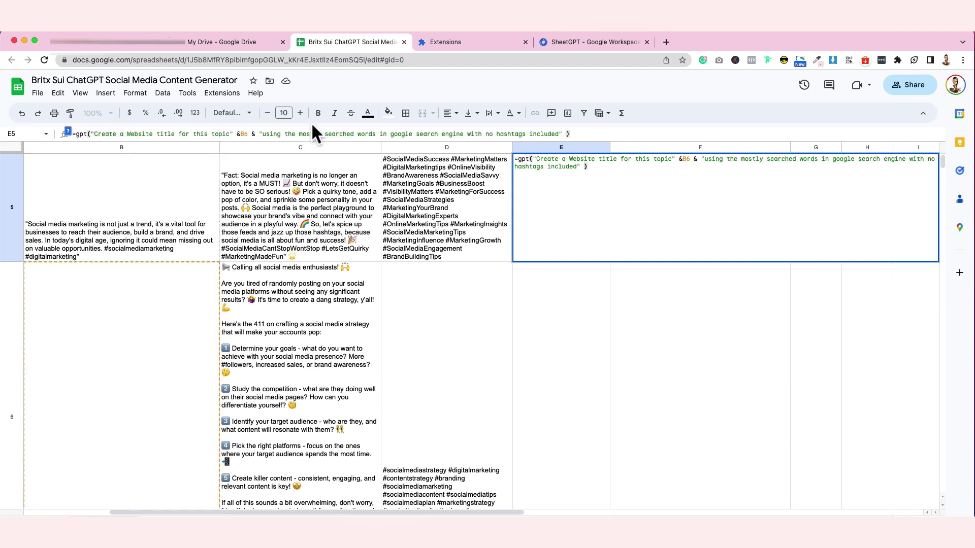
Change the topic reference in the E5 formula to B5 and regenerate the website title.
left_click(245, 134)
key("BackSpace")
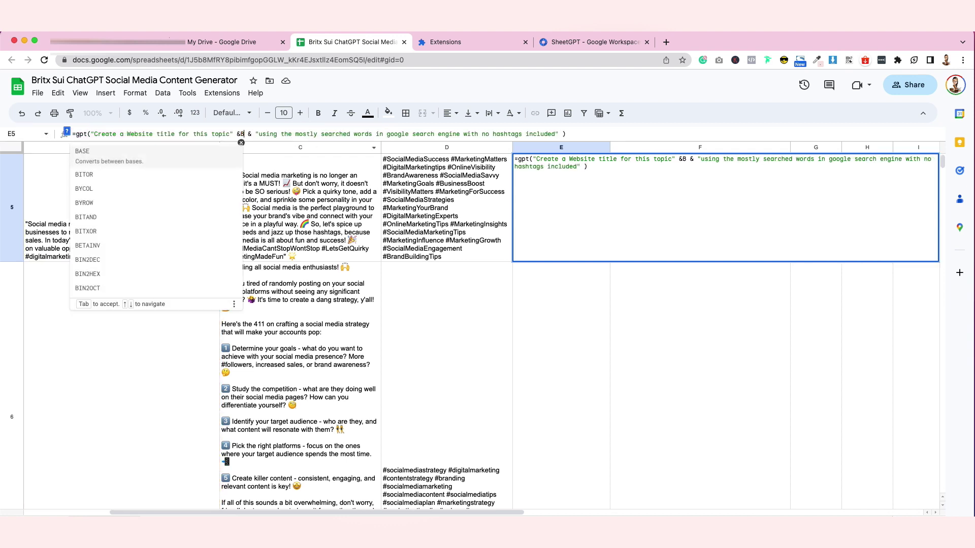
type("5")
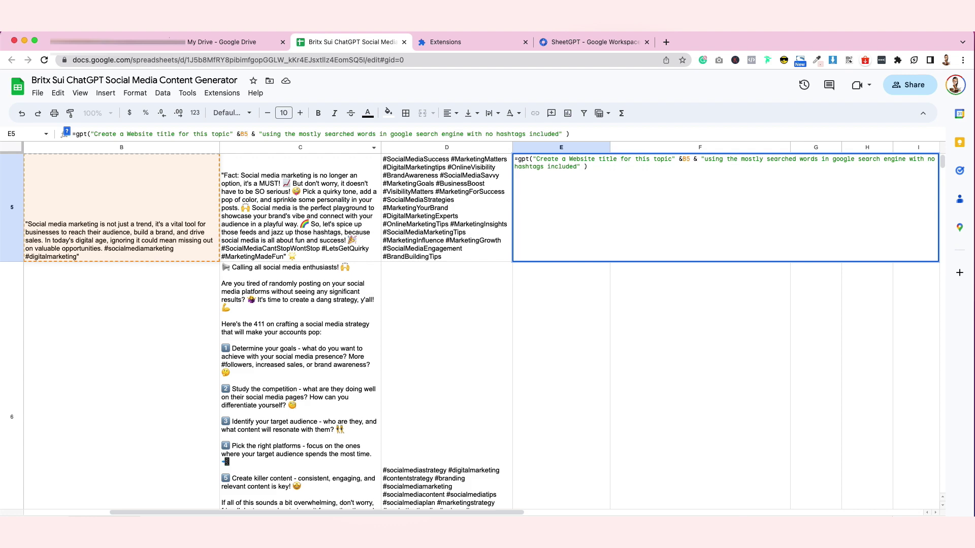
key("Return")
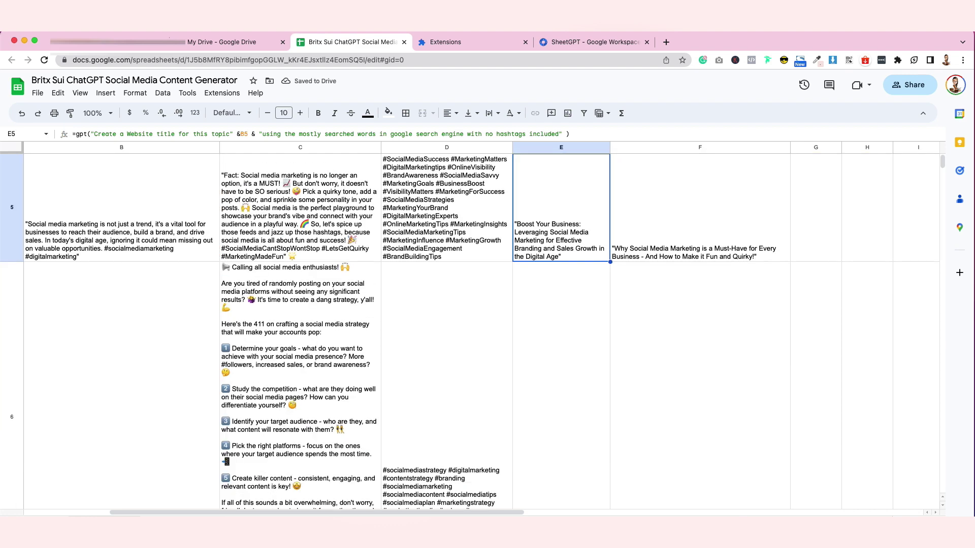
Replace the Youtube SEO title formula in F5 with a copy of the Website title formula from E5.
left_click(657, 235)
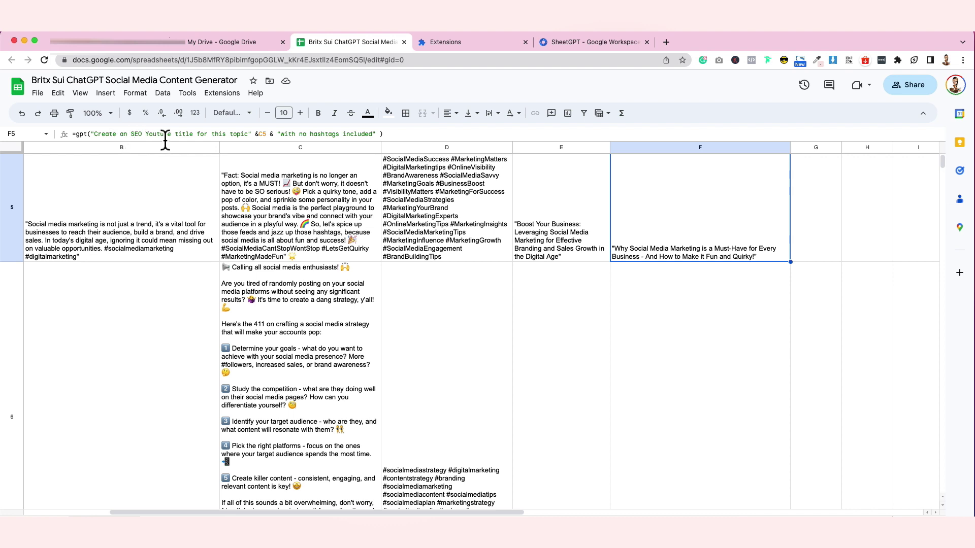
left_click(532, 202)
left_click_drag(563, 134, 350, 136)
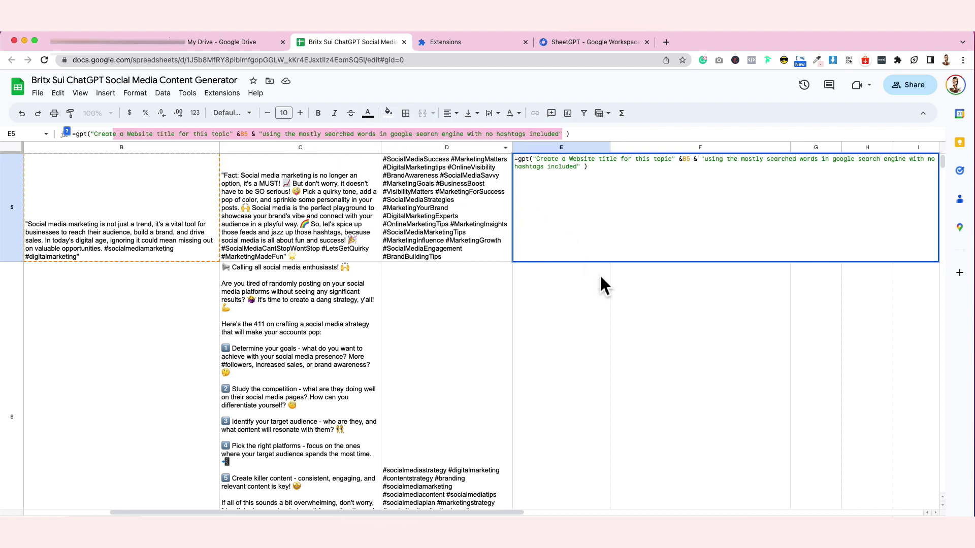
key("Tab")
left_click(398, 134)
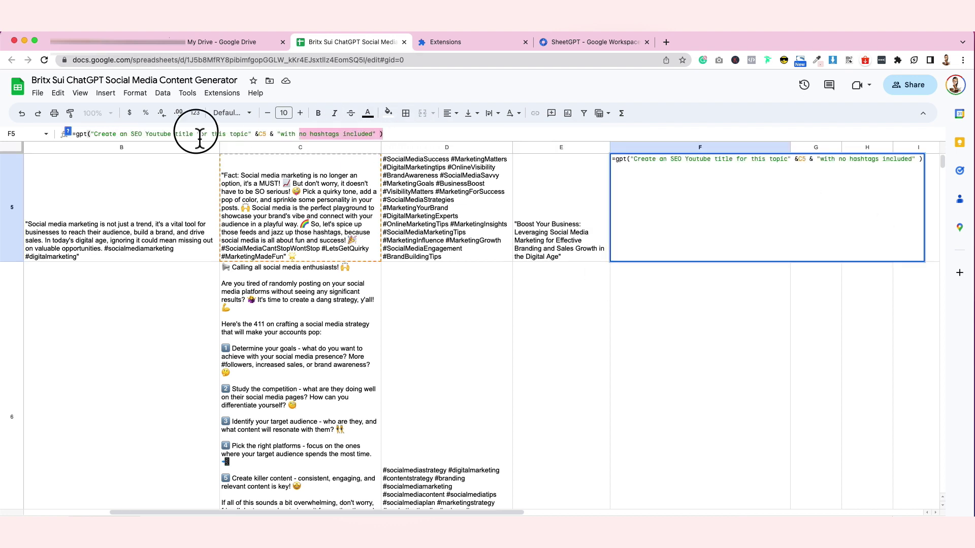
key("ctrl+a")
type("=gpt(\"Create a Website title for this topic\" &B5 & \"using the mostly searched words in google search engine with no hashtags included\" )")
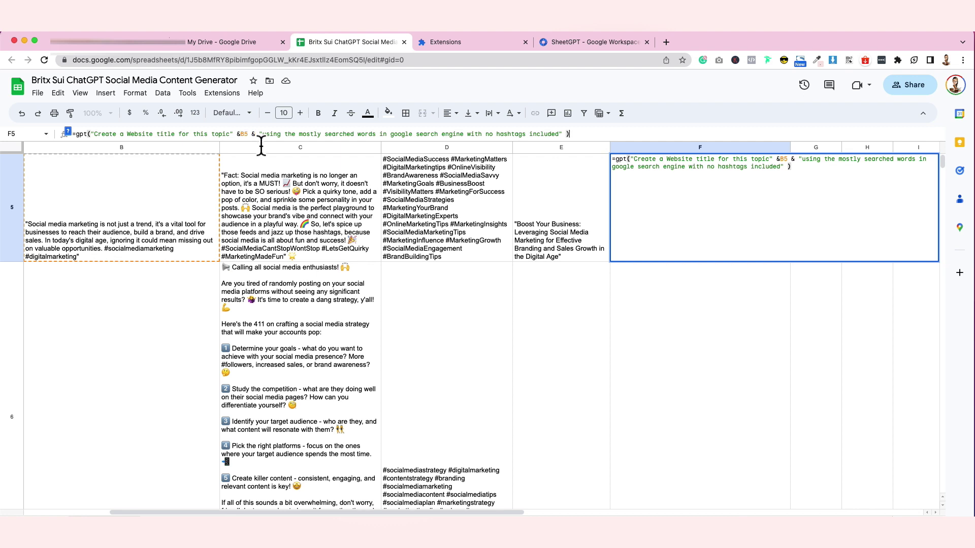
Replace "Website" and "google search engine" with "youtube" in the F5 formula and regenerate the title.
left_click_drag(153, 134, 128, 134)
type("youtube")
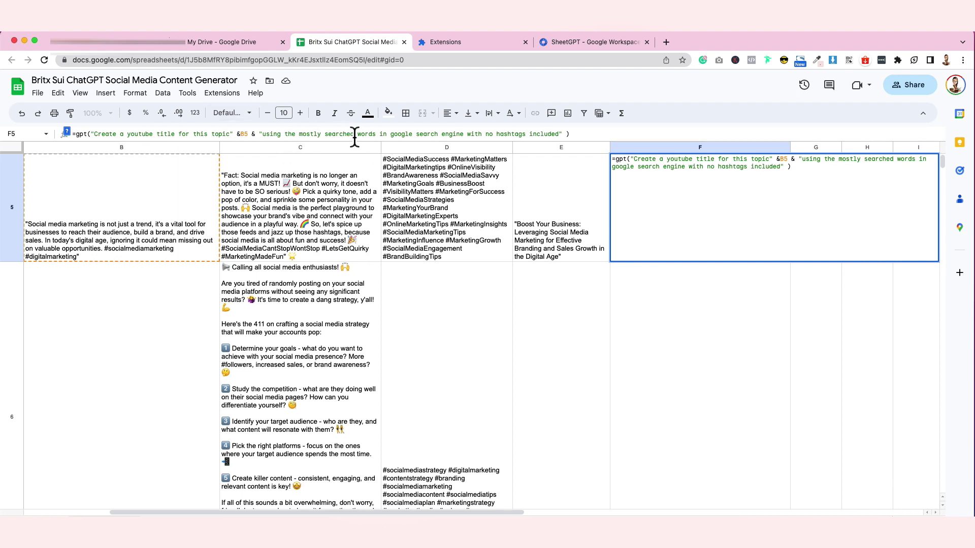
left_click_drag(463, 134, 411, 137)
type("youtube")
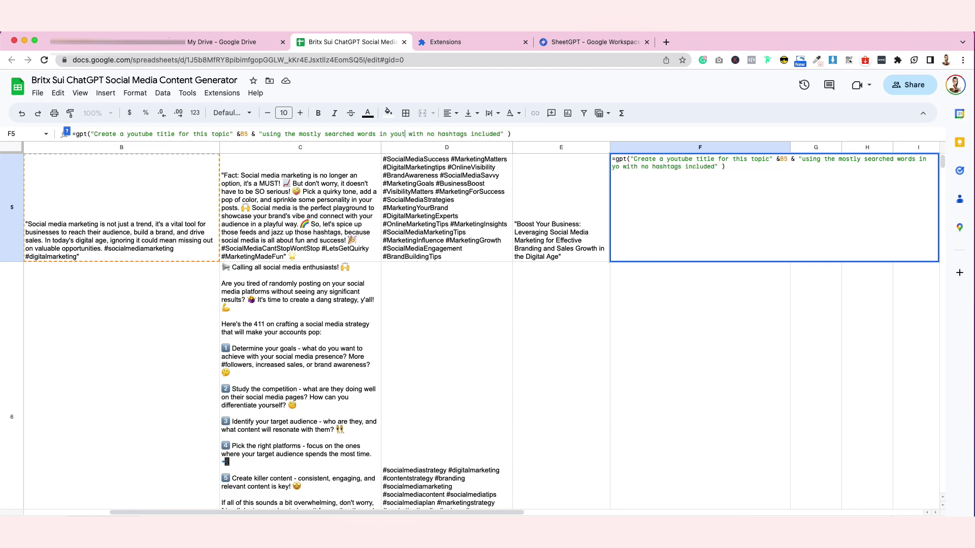
key("Return")
key("Up")
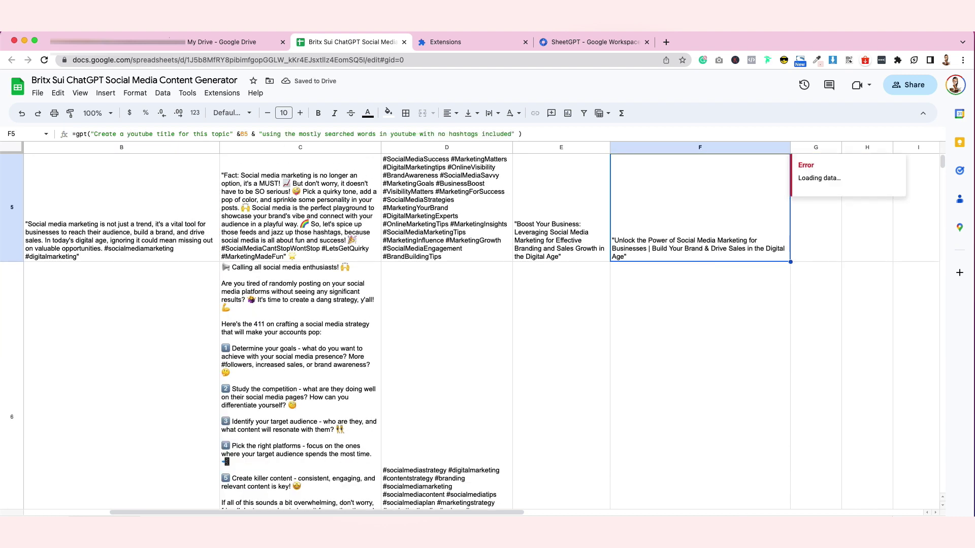
Review the row 5 formulas and outputs from Topics through the Website and Youtube SEO titles.
key("Left")
key("Left")
key("Left")
key("Left")
key("Left")
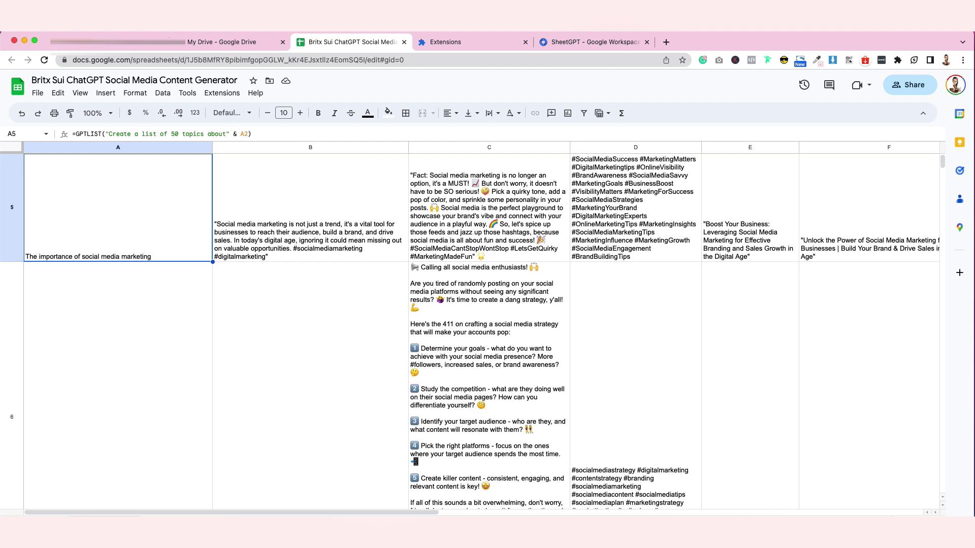
key("Right")
key("Right")
key("Right")
key("Right")
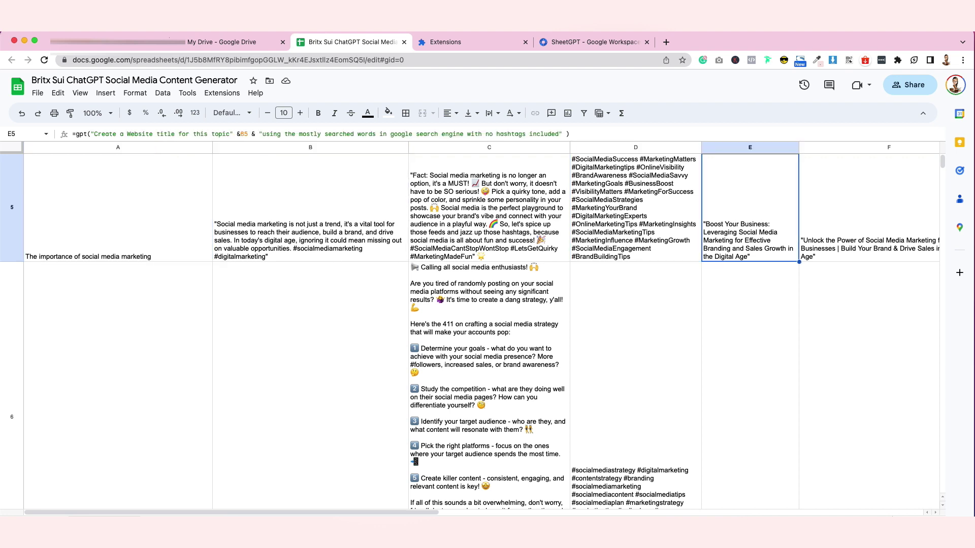
key("Right")
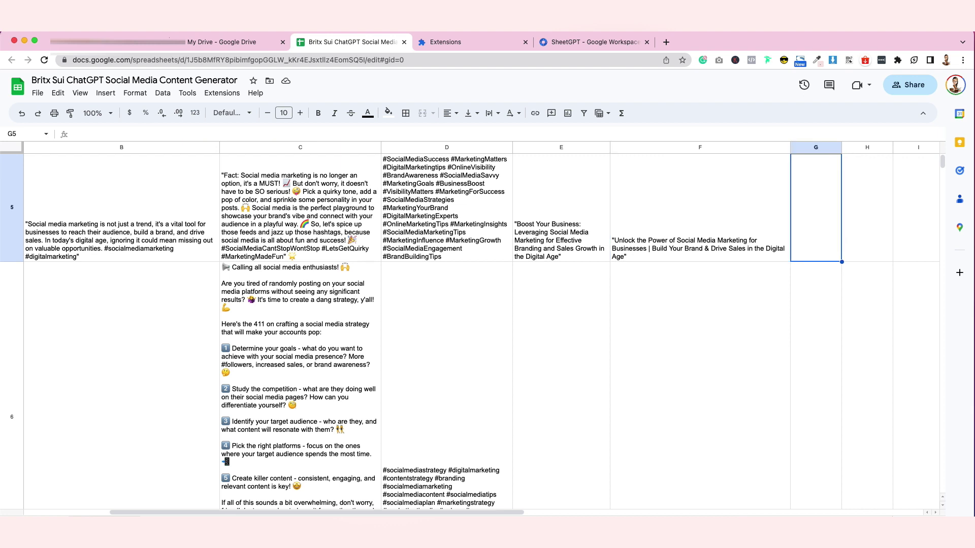
scroll(469, 310, "up", 1)
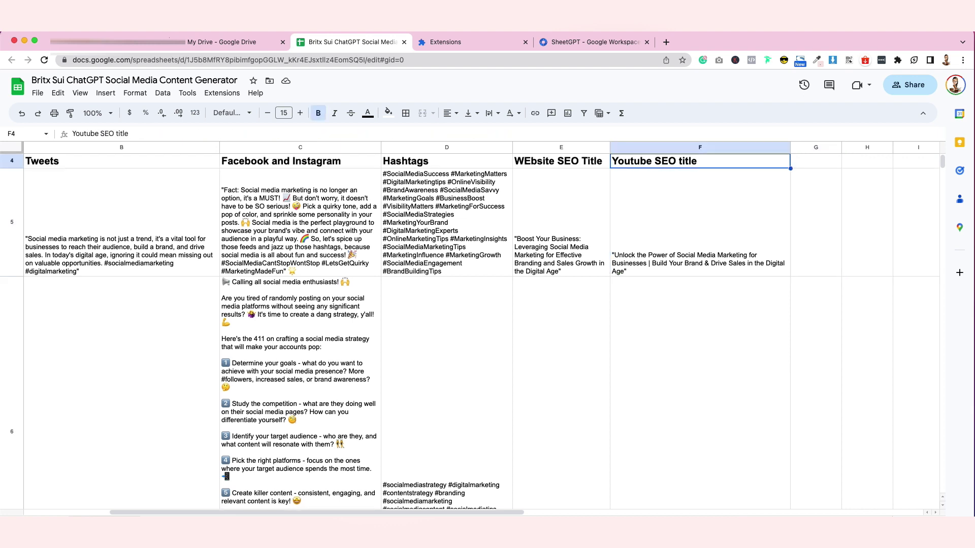
scroll(469, 309, "up", 2)
left_click(700, 201)
left_click(700, 262)
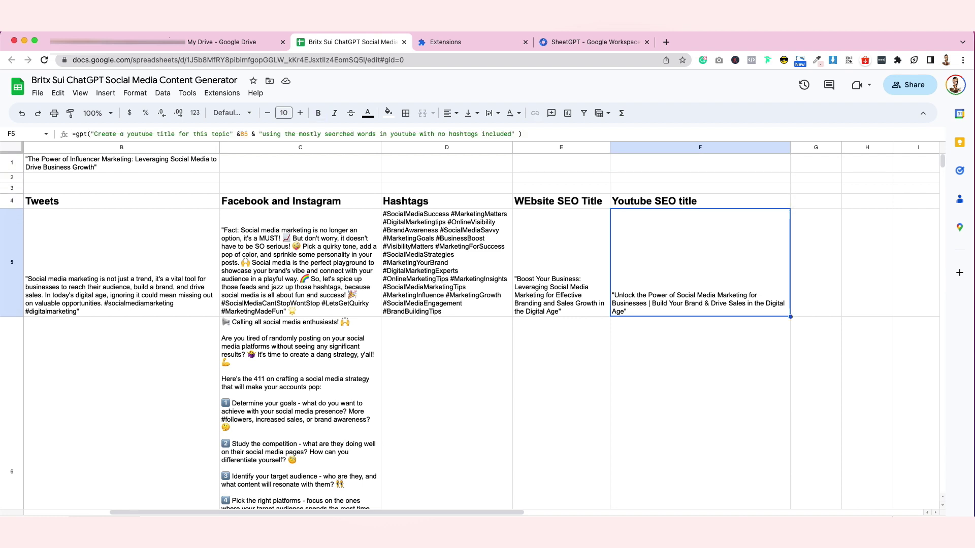
left_click(561, 262)
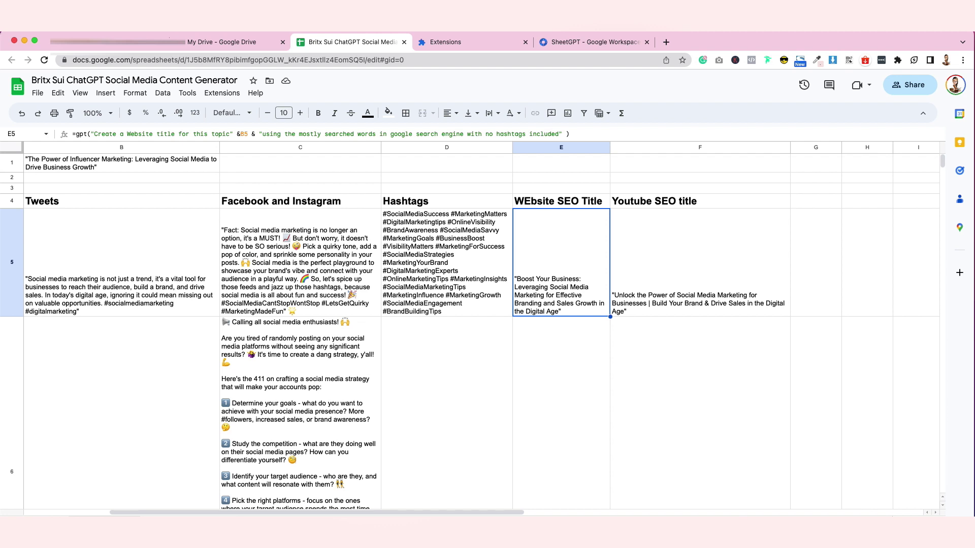
Look over the row 4 column headings, the empty columns after Youtube SEO title, and the Topics formula in A5.
left_click(816, 262)
left_click(816, 201)
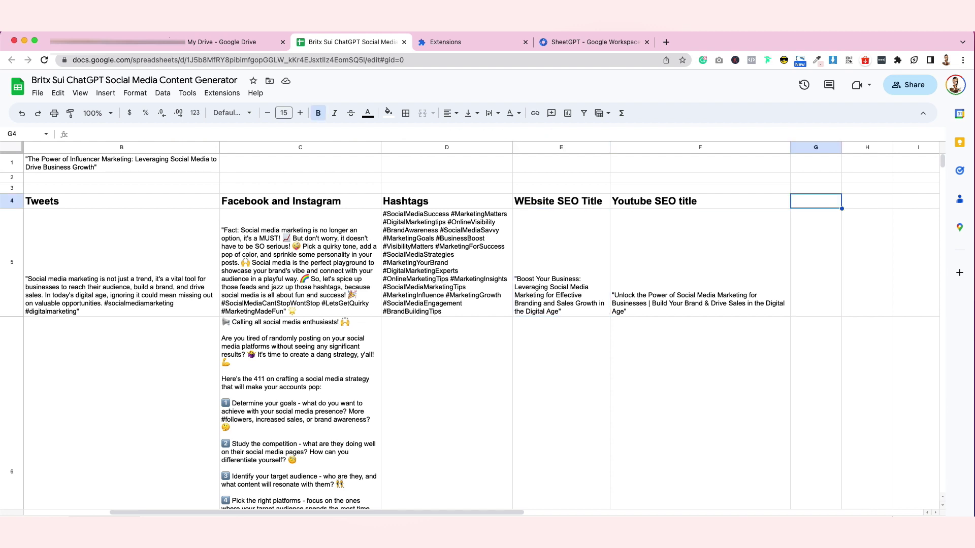
scroll(482, 325, "right", 4)
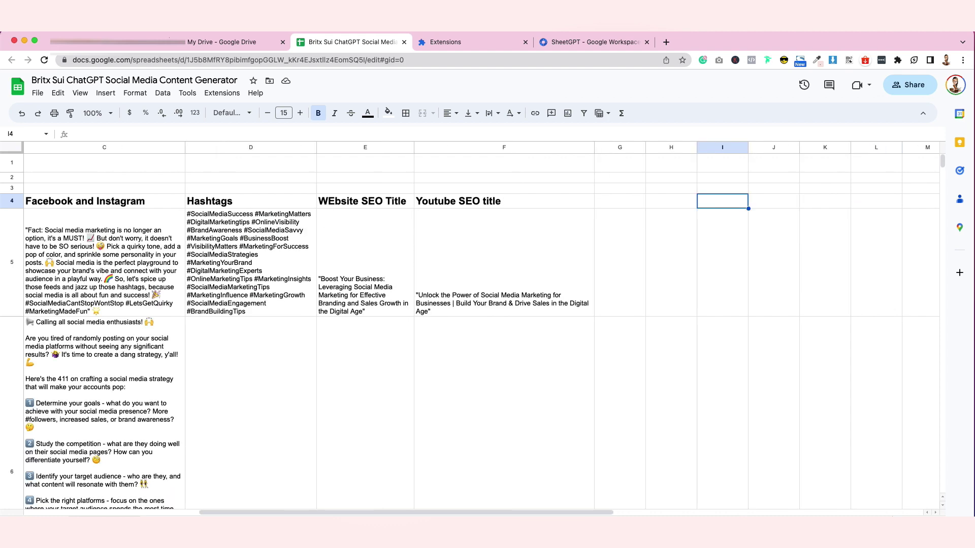
key("Left")
key("Left")
key("Left")
key("Left")
key("Left")
key("Left")
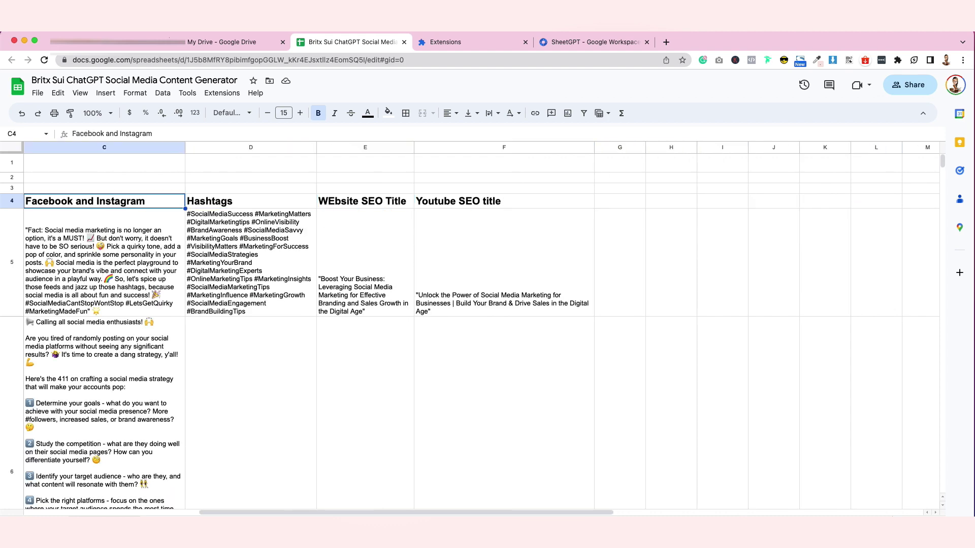
key("Right")
key("Right")
key("Right")
key("Right")
key("Right")
key("Right")
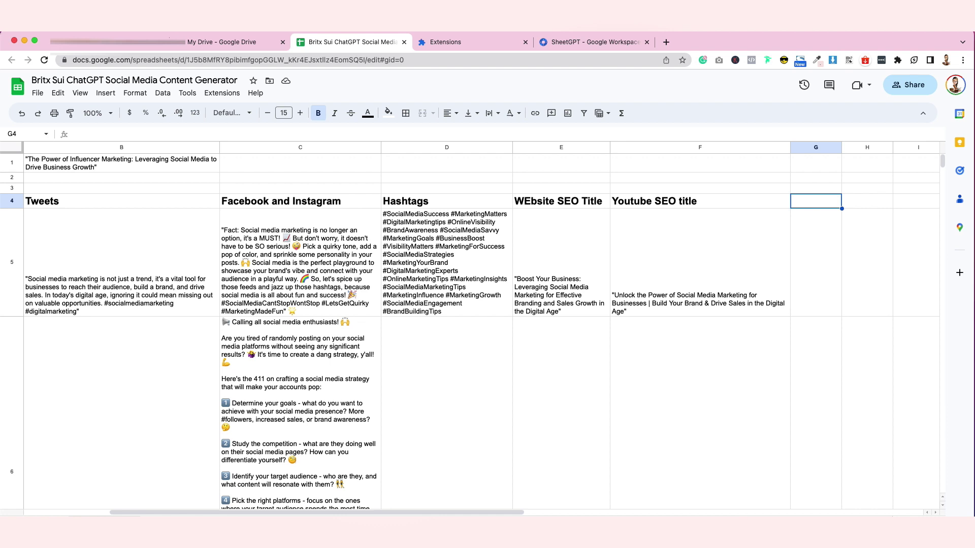
left_click(118, 262)
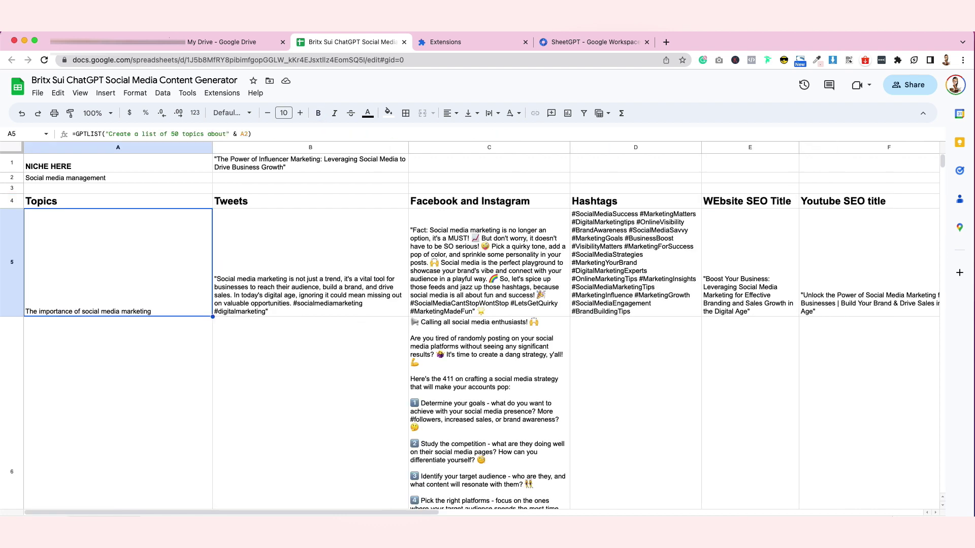